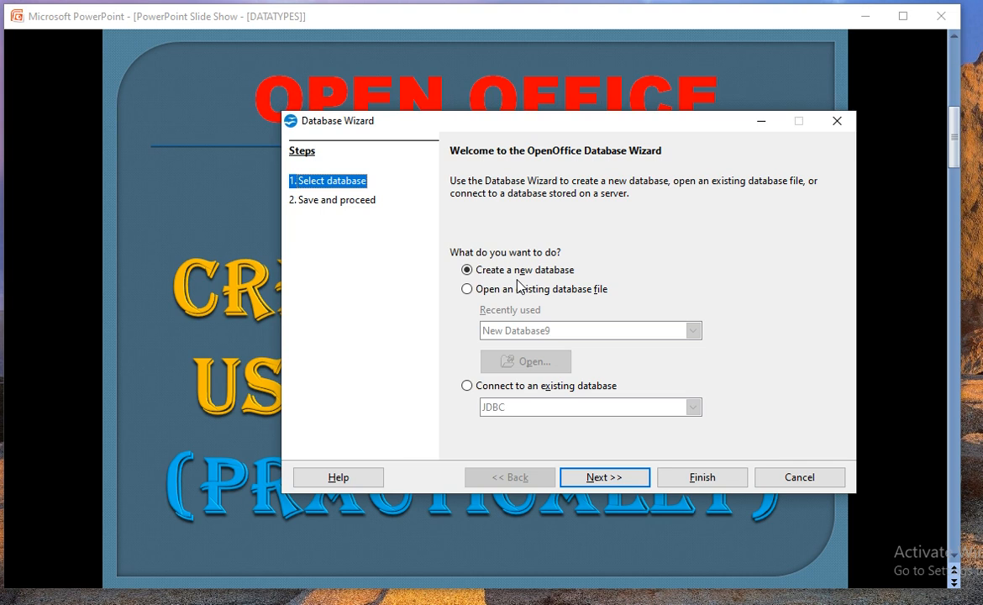
Step: Open the existing student.odb database file from the Documents folder
left_click(468, 289)
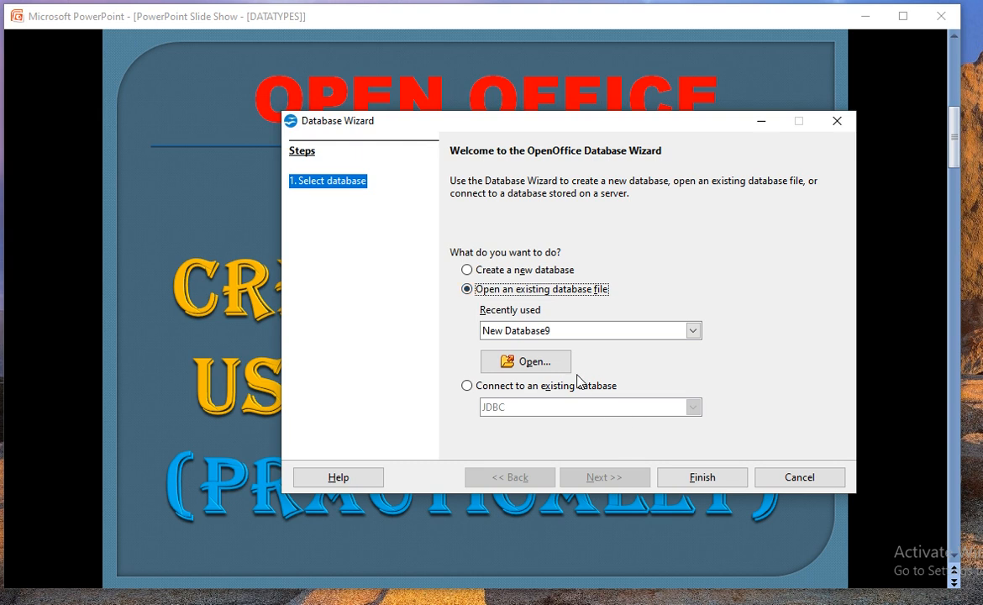
left_click(534, 369)
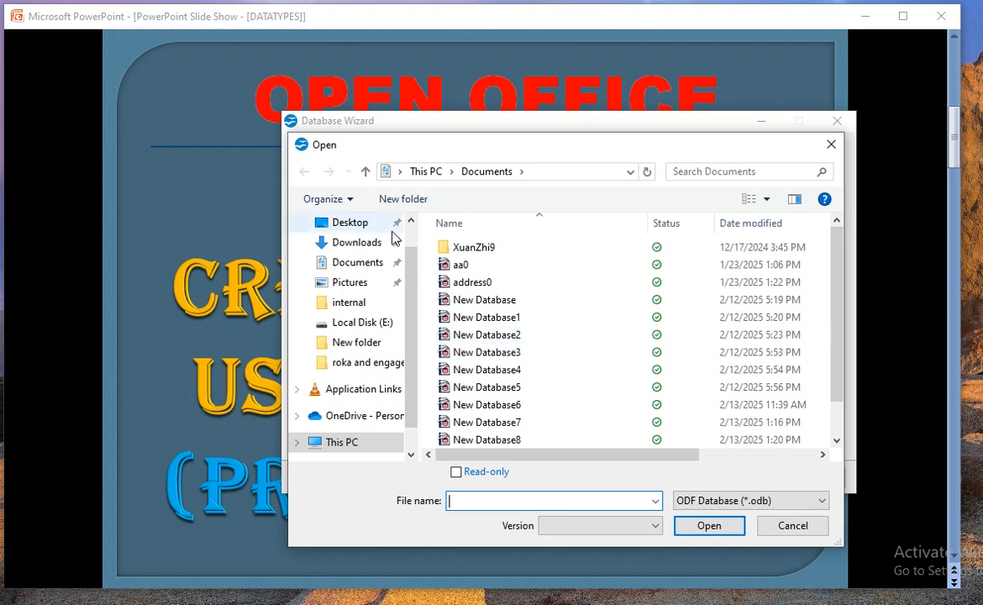
left_click(365, 263)
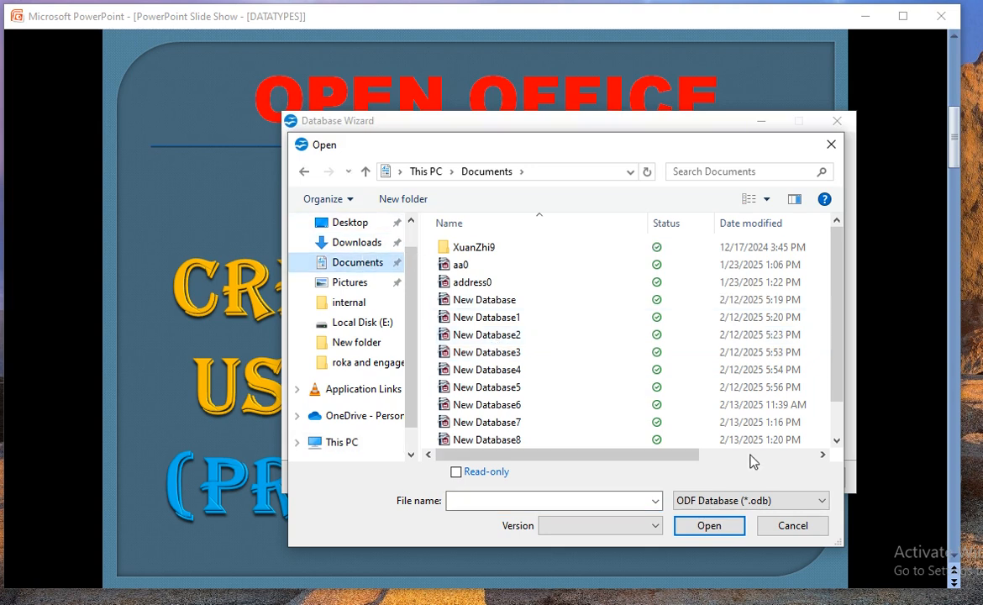
left_click(837, 440)
left_click(838, 440)
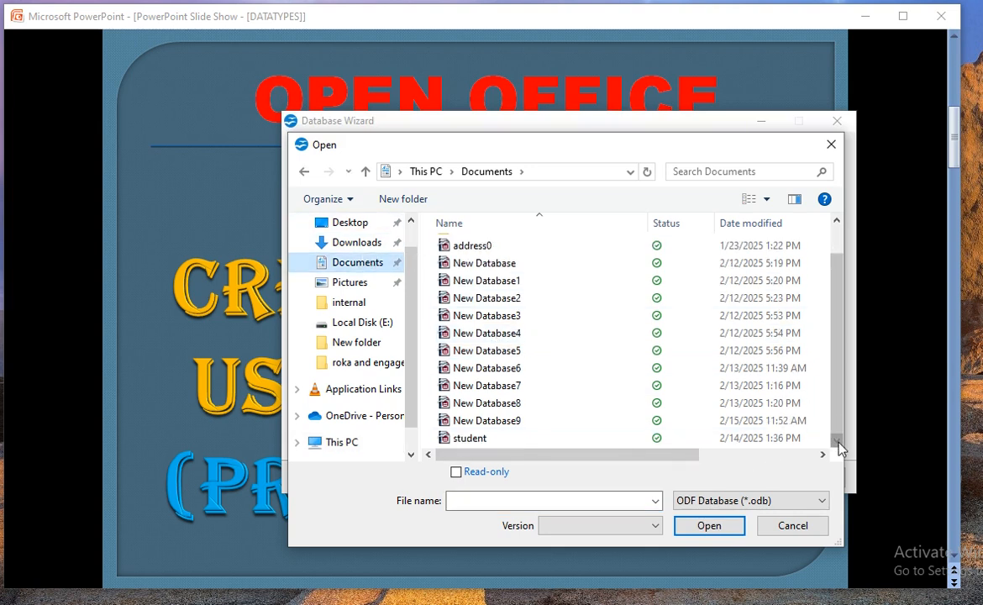
left_click(535, 437)
left_click(703, 526)
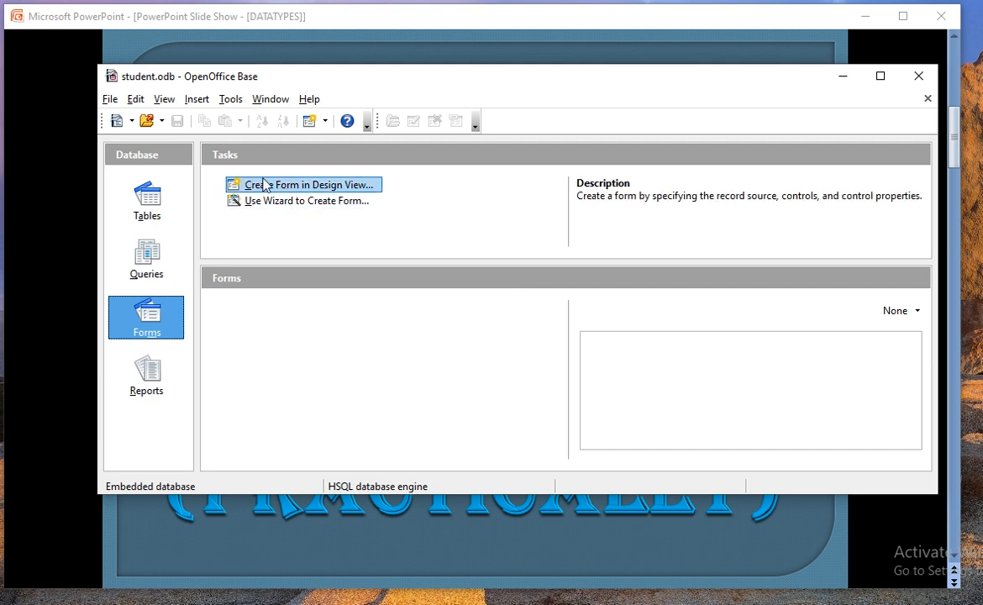
Step: From the Tables section, launch the Table Wizard for a new table
left_click(151, 205)
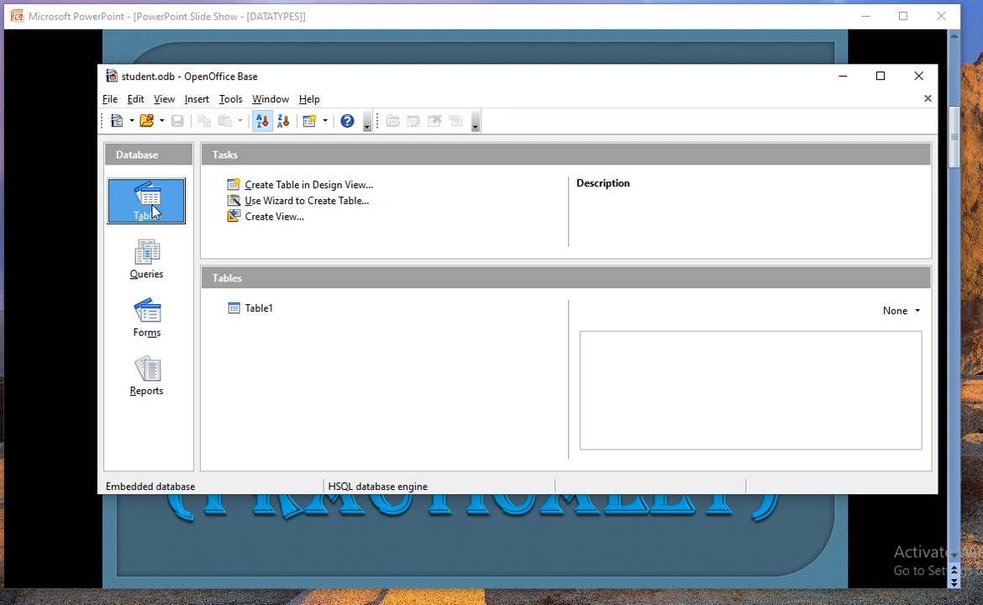
left_click(323, 206)
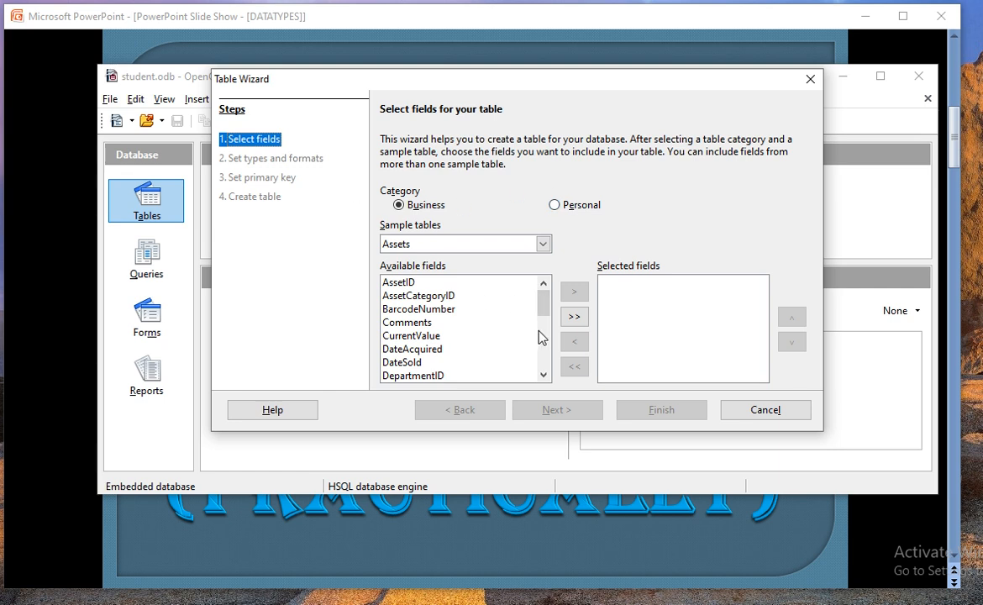
Step: Choose the Employees sample table in the Table Wizard
left_click(543, 375)
left_click(543, 375)
left_click(543, 375)
left_click(543, 375)
left_click(543, 375)
left_click(543, 375)
left_click(543, 375)
left_click(543, 374)
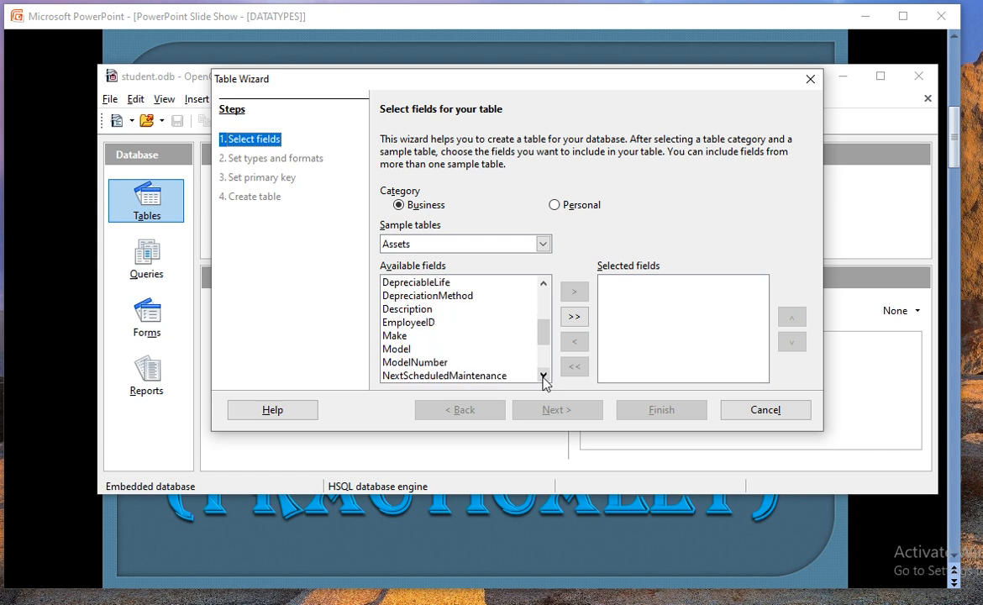
left_click(544, 375)
left_click(543, 243)
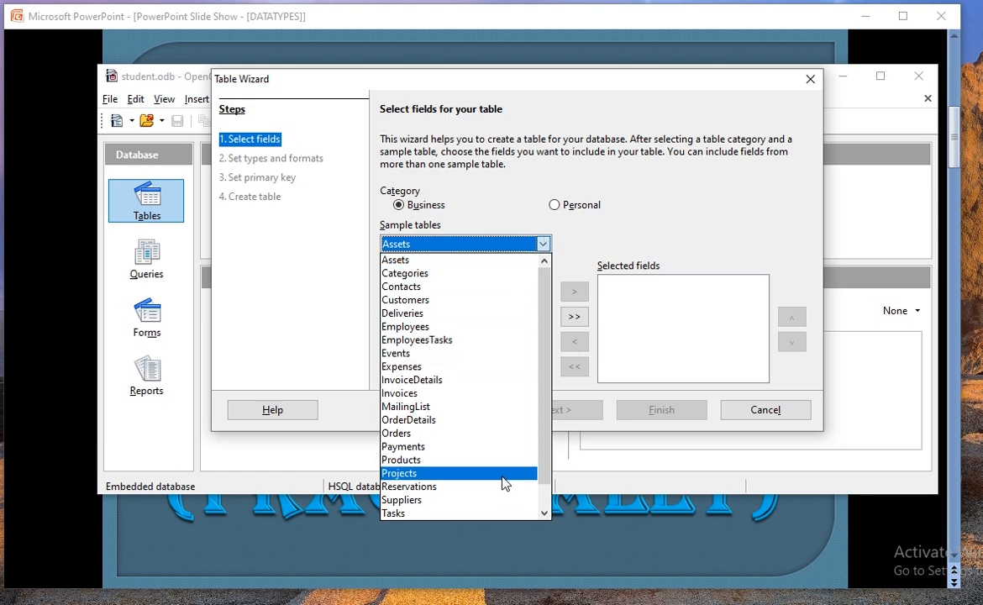
left_click(519, 327)
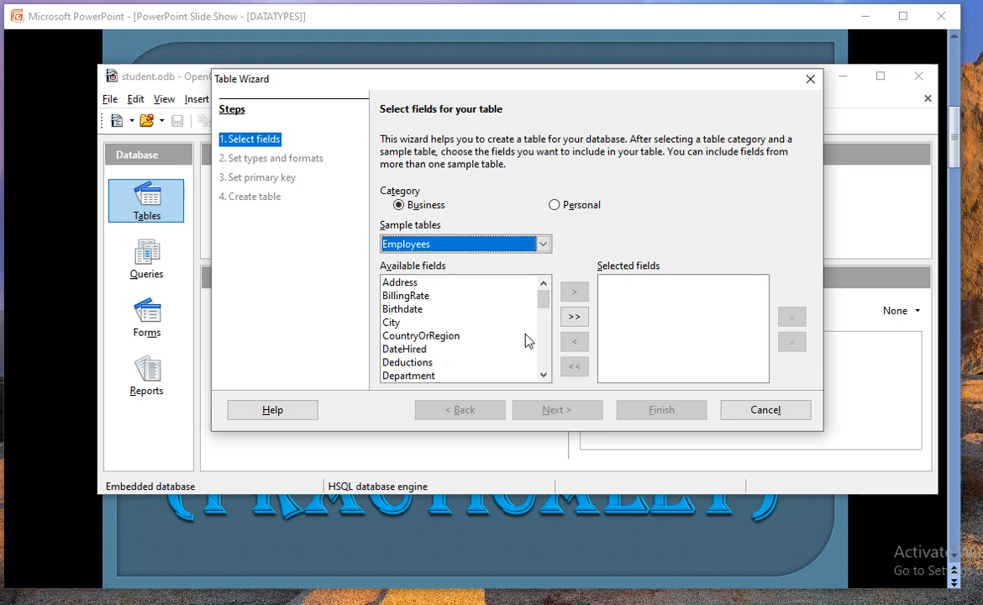
Step: Add EmployeeID, FirstName, PhoneNumber and Salary as fields and finish the wizard
left_click(546, 375)
left_click(546, 375)
left_click(546, 375)
left_click(546, 375)
left_click(546, 375)
left_click(546, 375)
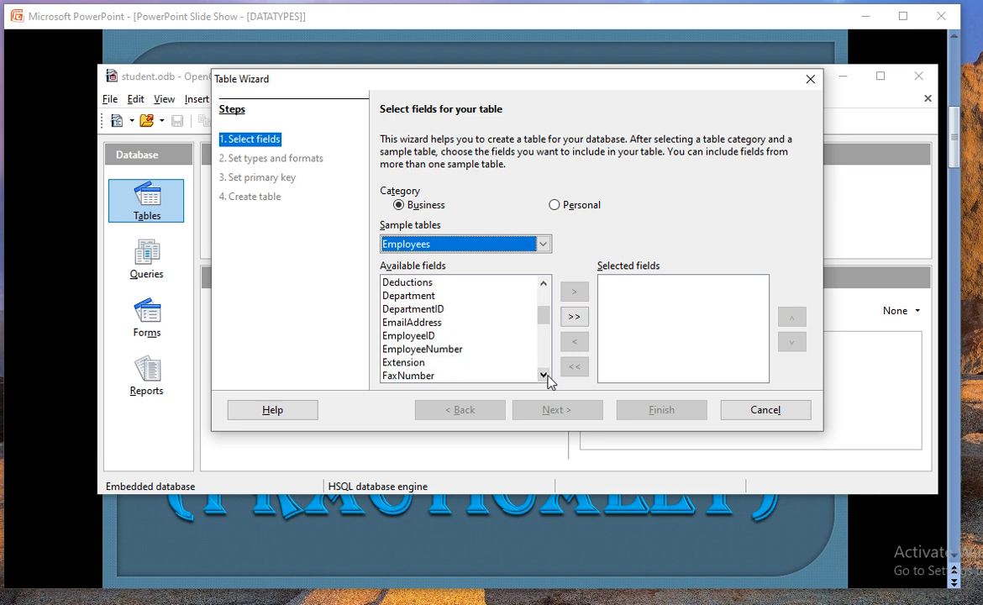
left_click(472, 337)
left_click(573, 292)
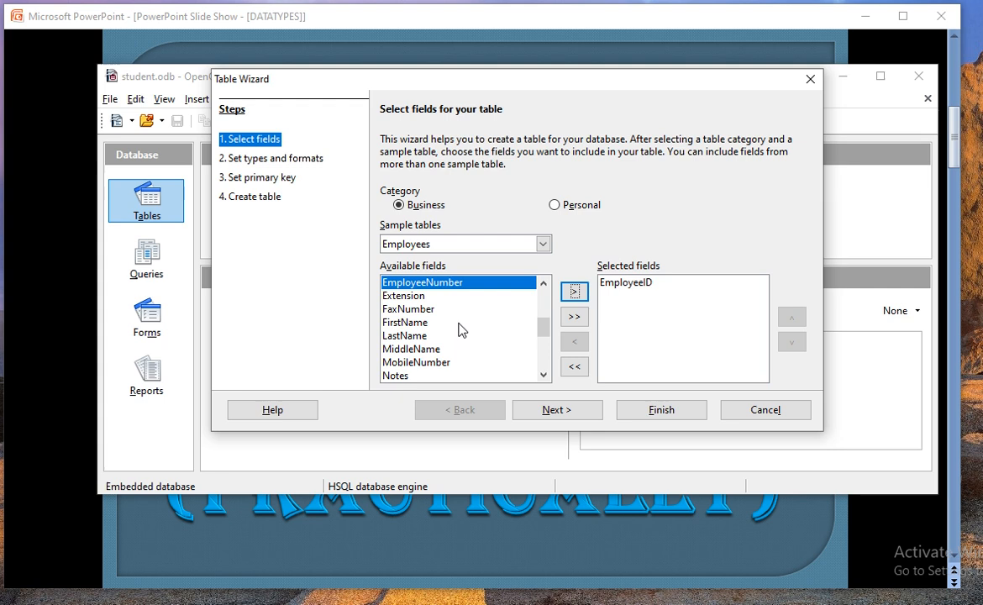
left_click(424, 323)
left_click(586, 292)
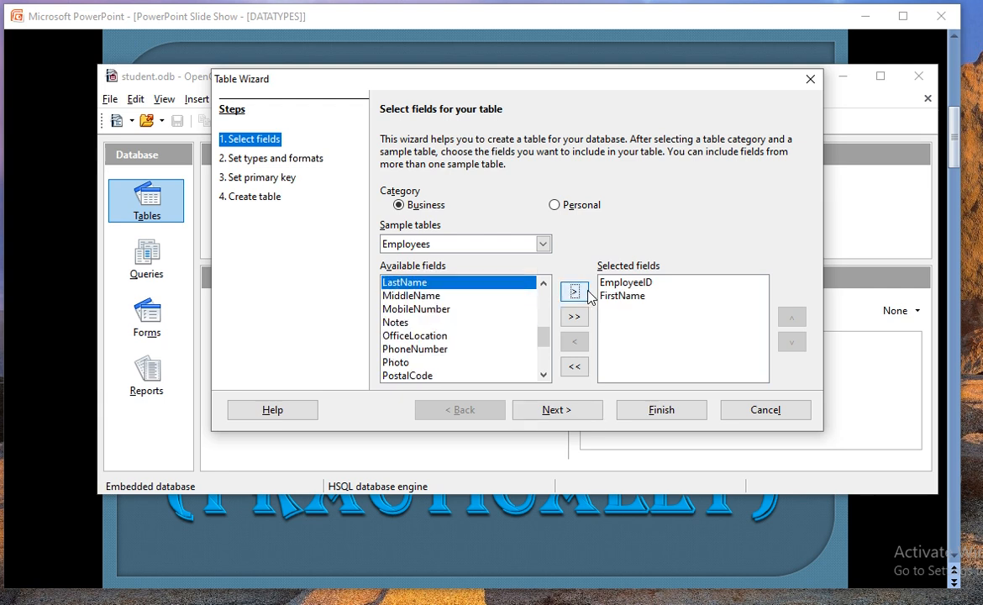
left_click(438, 349)
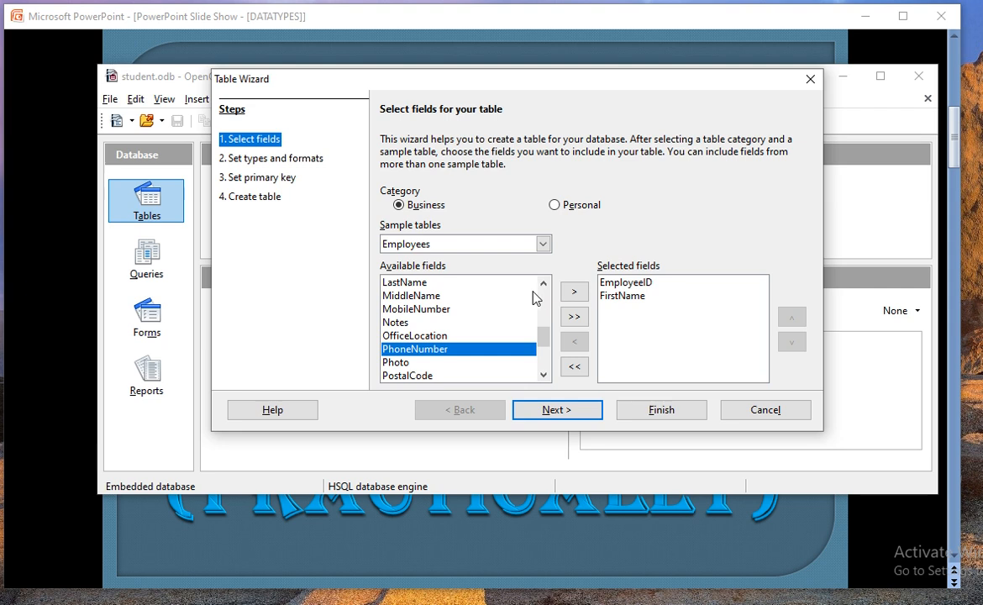
left_click(574, 293)
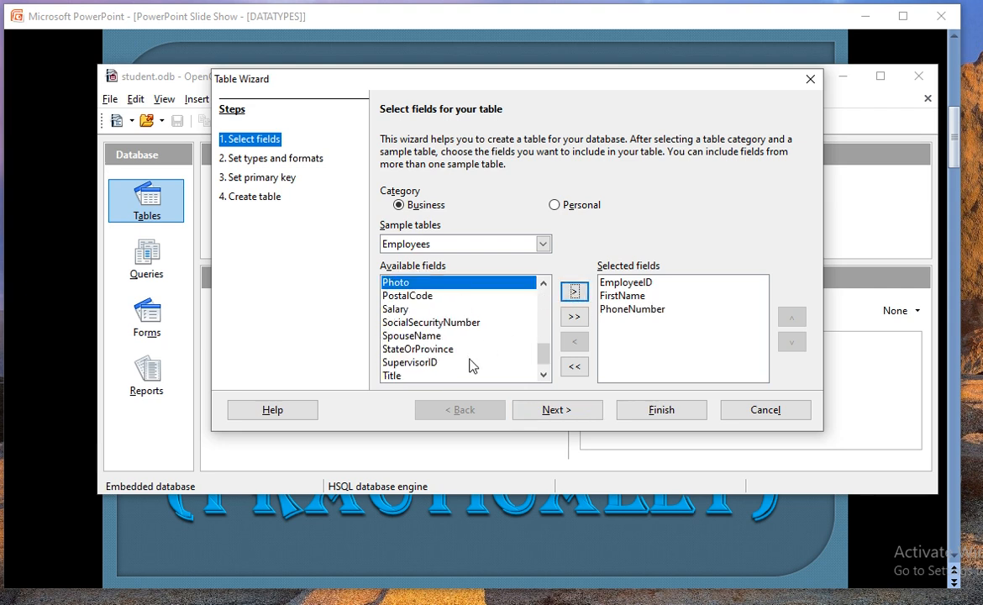
left_click(403, 309)
left_click(574, 293)
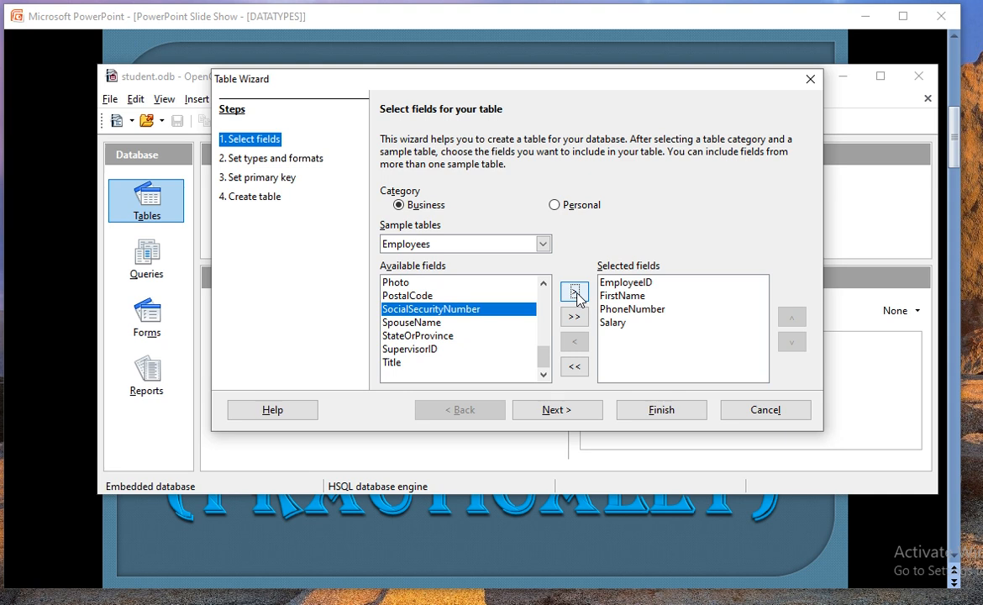
left_click(682, 415)
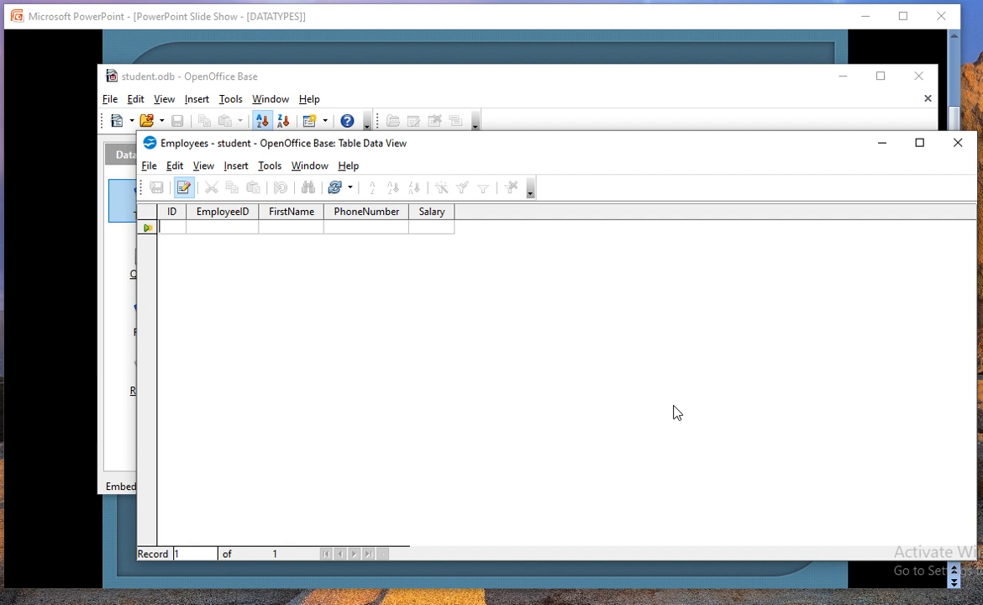
Step: Enter the first record: ID 1, EmployeeID 1001, a first name, phone number, salary 12000
left_click(173, 223)
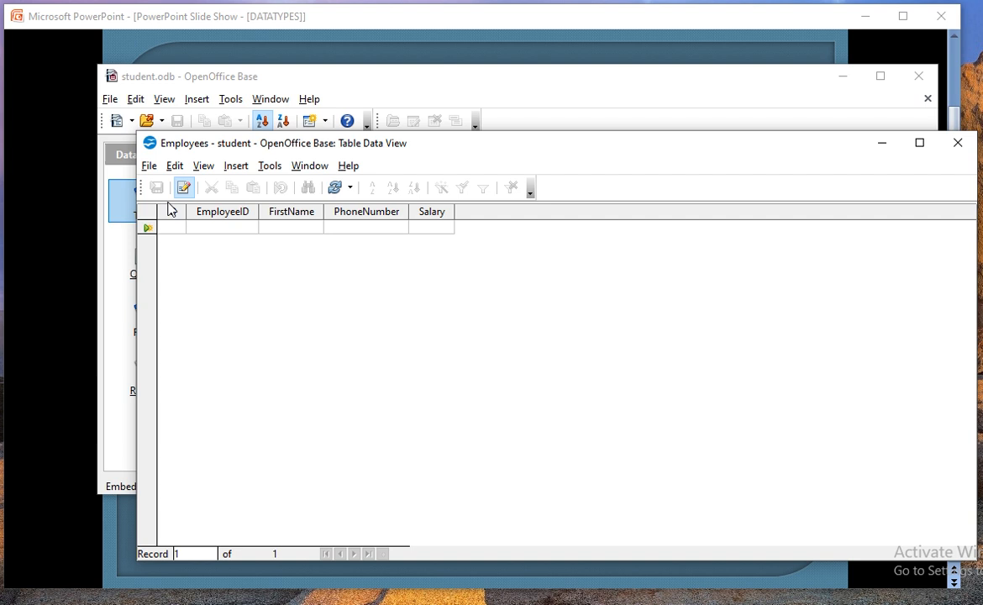
left_click(173, 215)
right_click(173, 215)
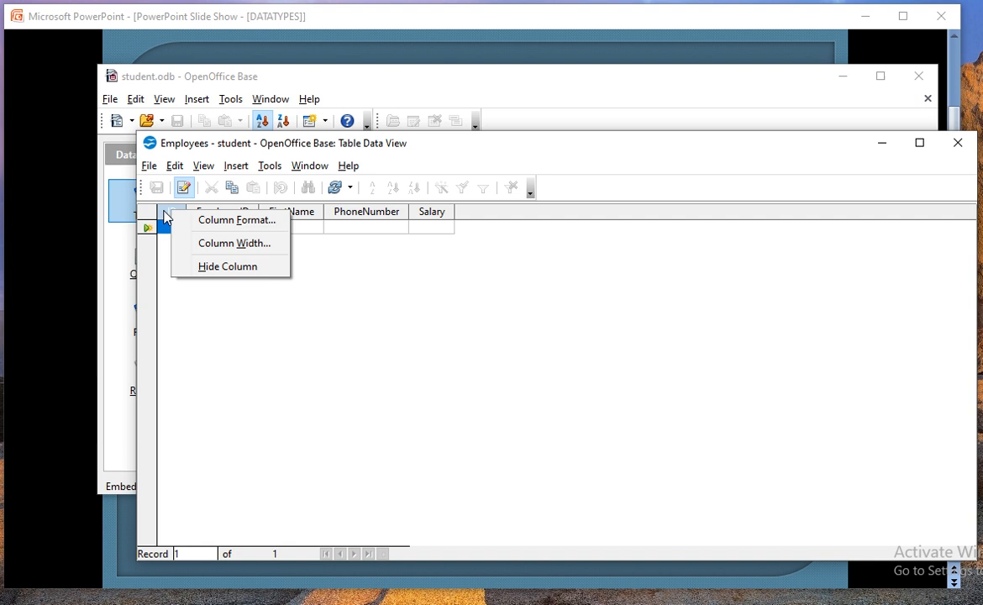
left_click(193, 310)
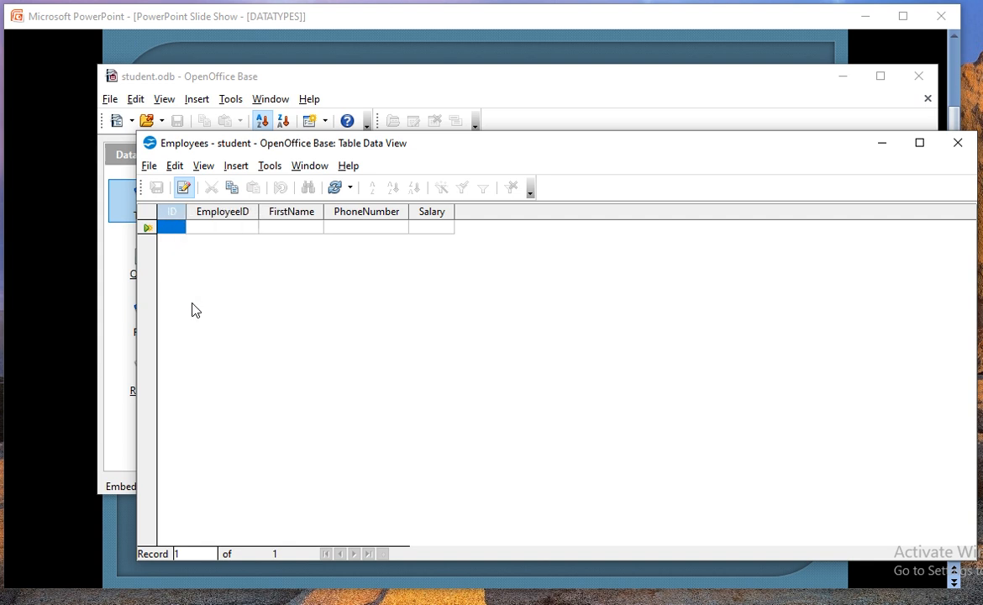
left_click(175, 227)
type("1")
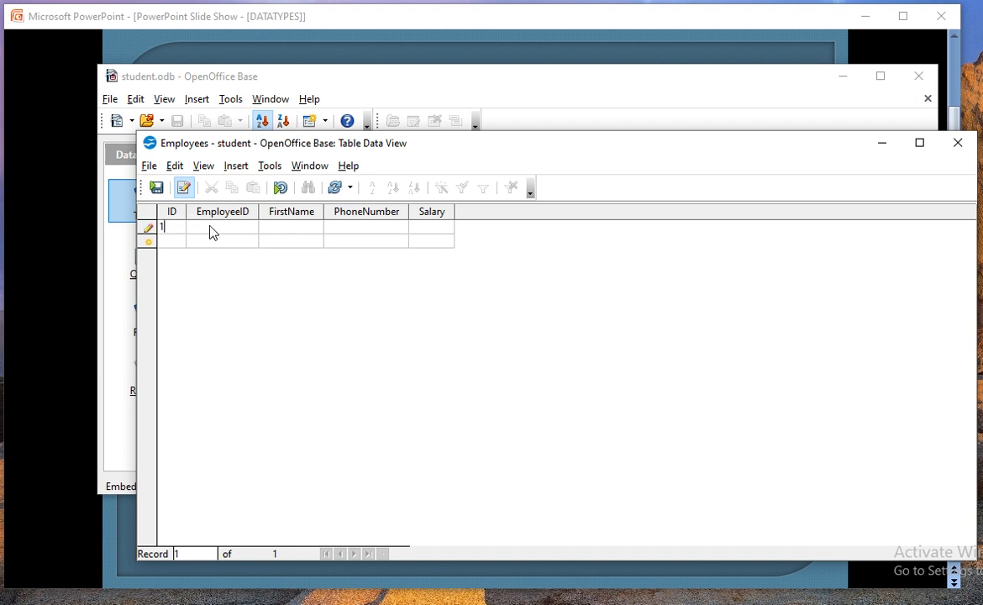
left_click(212, 227)
type("1001")
left_click(296, 227)
type("ankush")
left_click(346, 226)
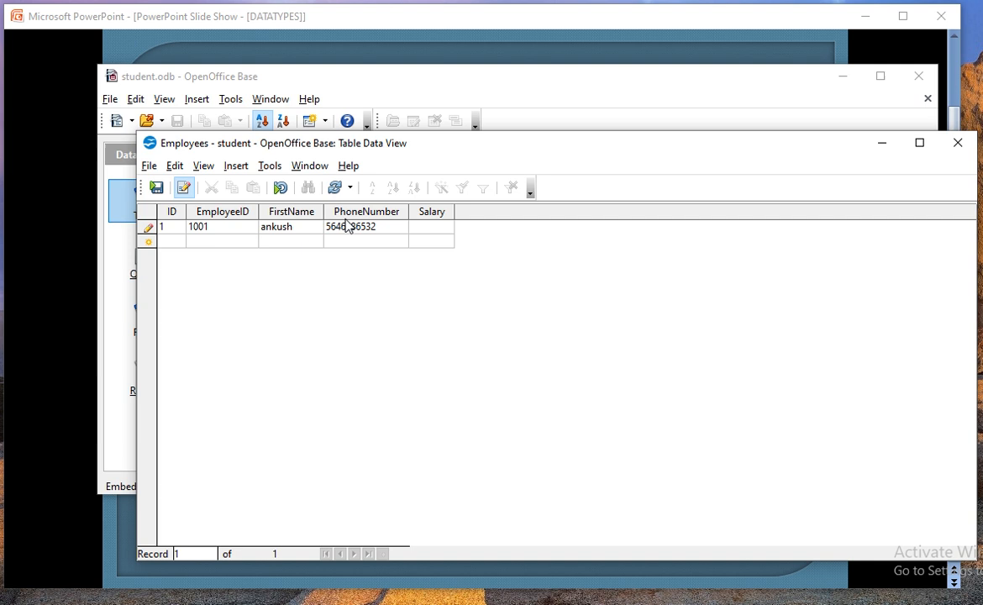
left_click(428, 227)
type("12000")
Step: Add a second record with ID 2, EmployeeID 1002, a name, phone and salary 10000, then close
left_click(171, 241)
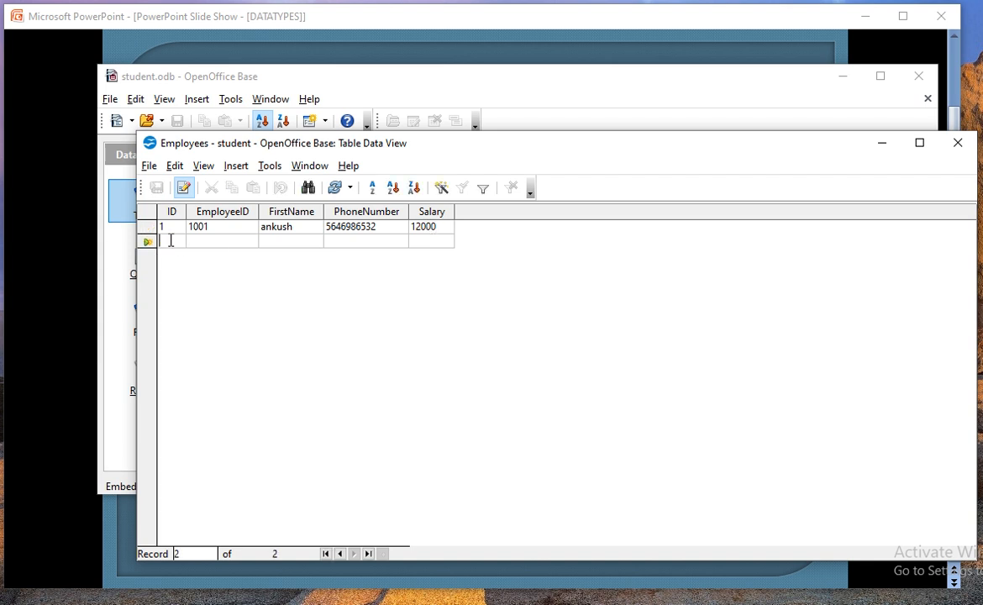
type("2")
key("Tab")
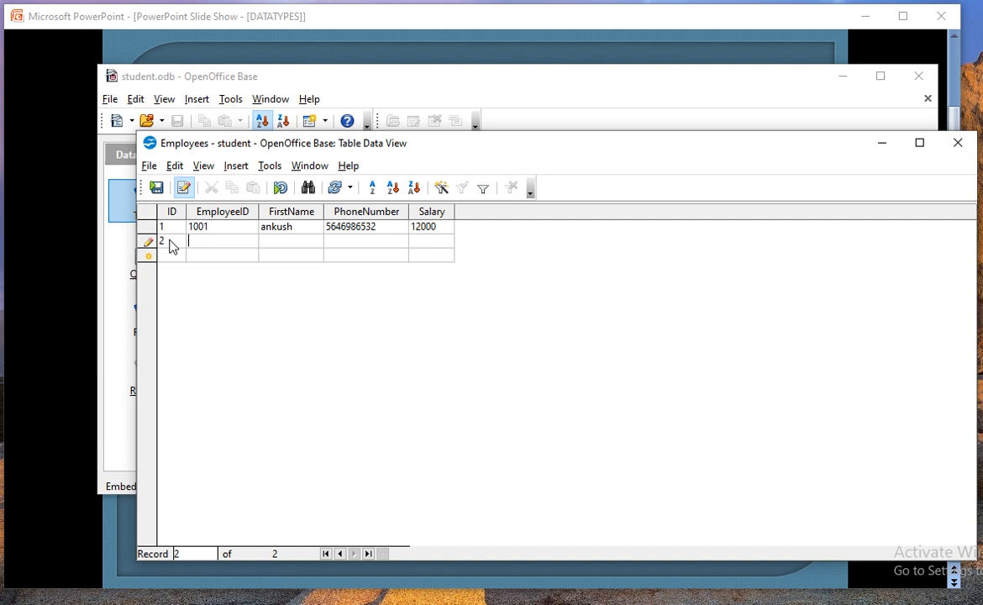
type("1002")
type("sonal")
left_click(341, 241)
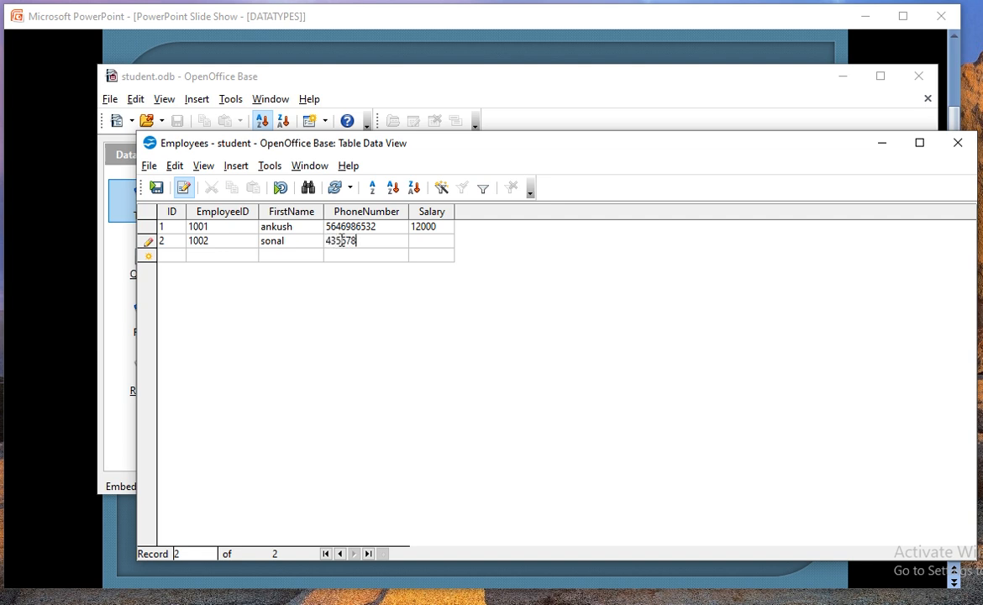
left_click(437, 240)
type("10000")
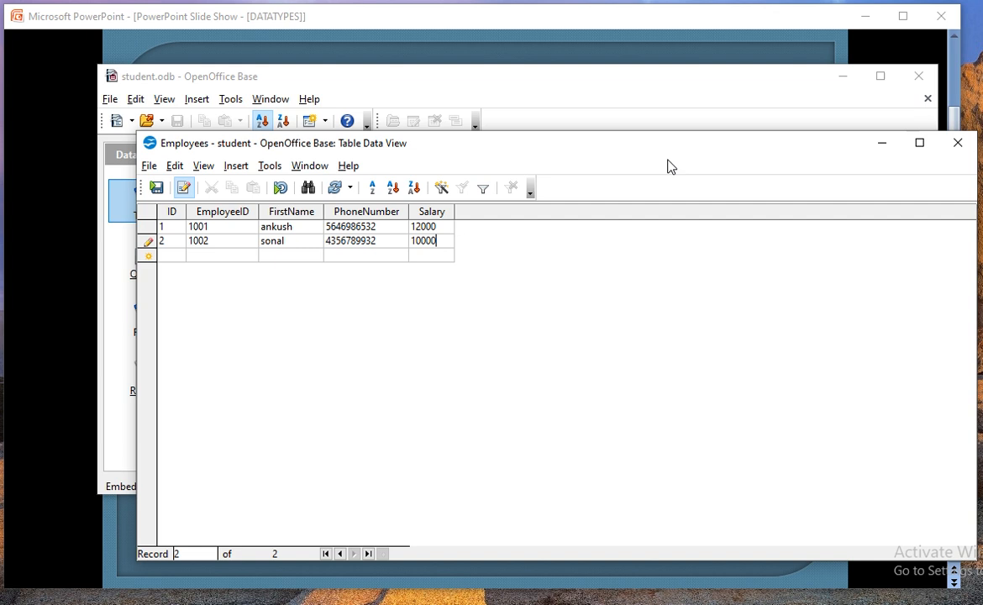
left_click(958, 142)
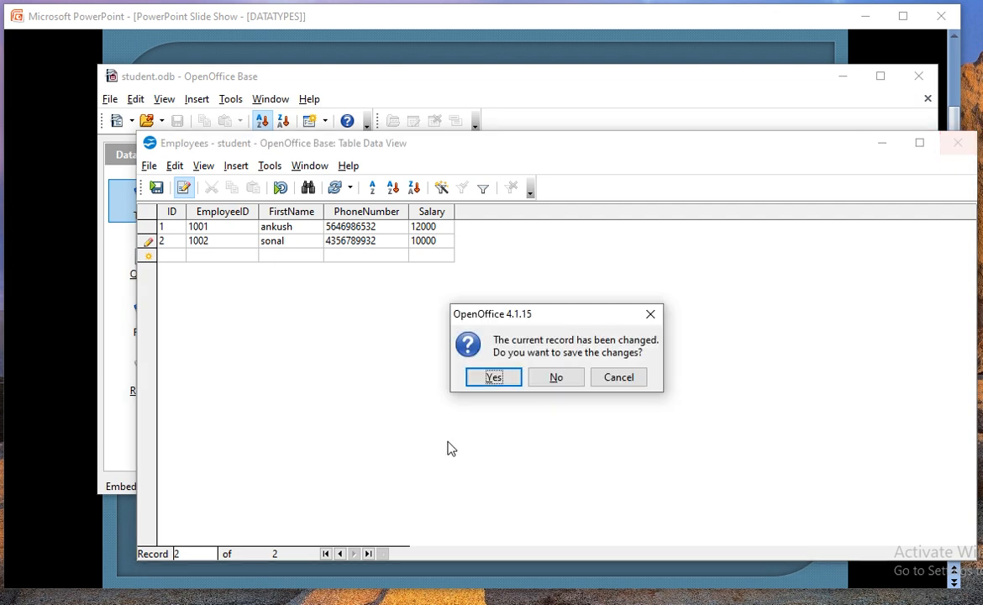
Step: Confirm saving the record, then start Create View with the Employees table selected
left_click(496, 378)
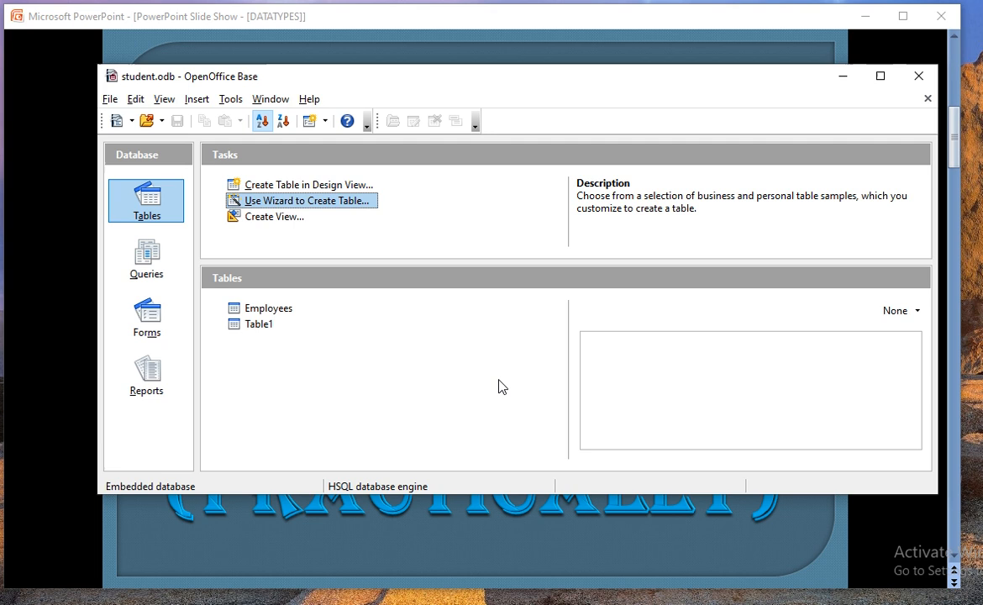
left_click(261, 327)
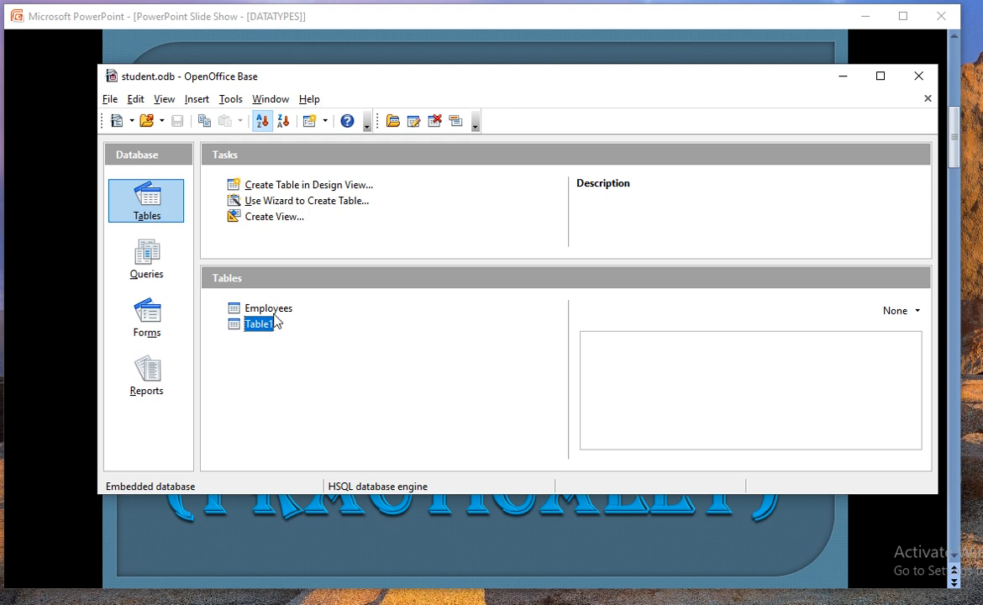
left_click(273, 309)
left_click(254, 221)
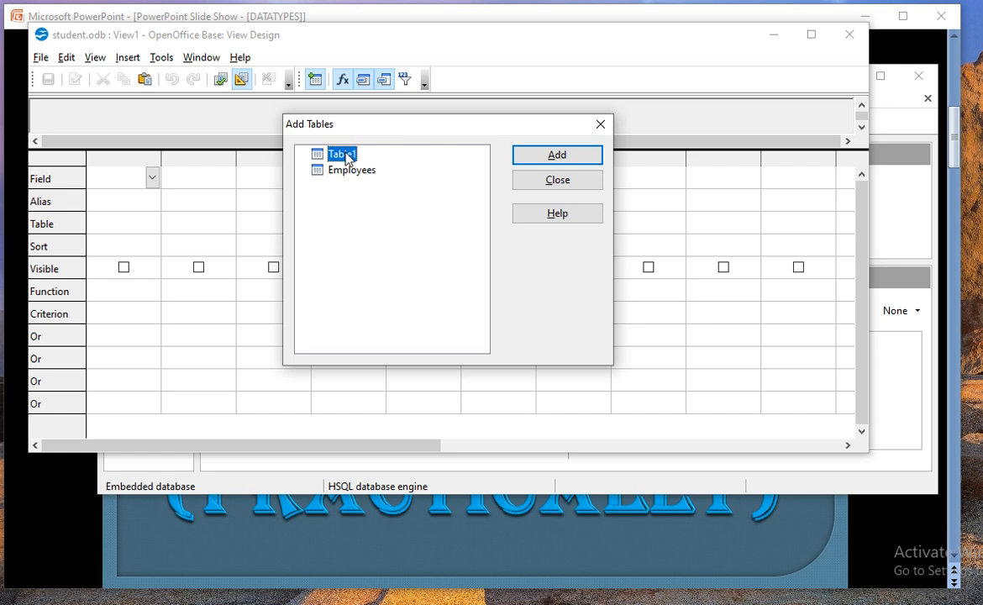
Step: Add Table1 and Employees to View1, enlarge the table area, and link stu_id to Employees ID
left_click(551, 157)
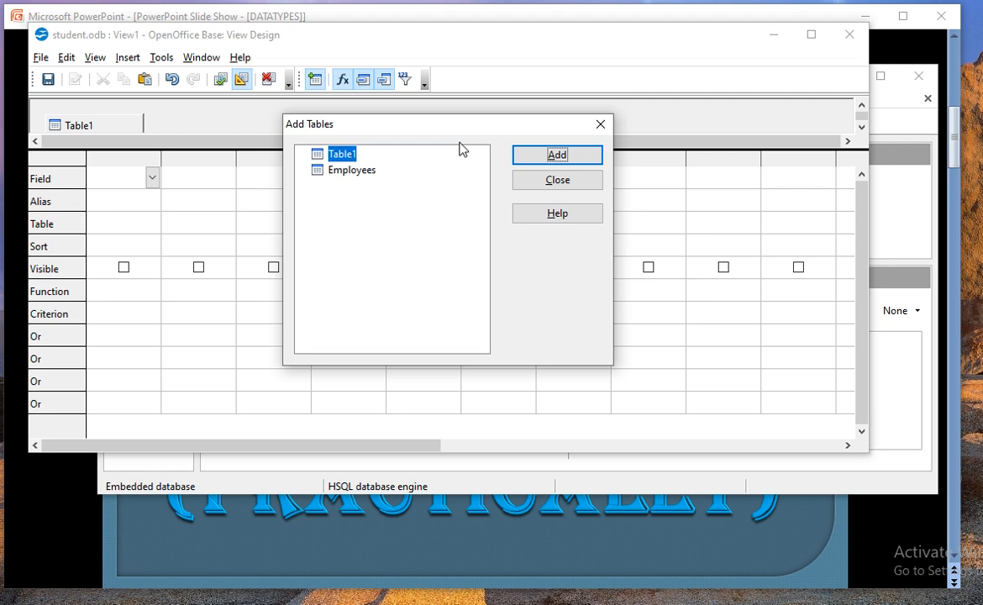
left_click(351, 171)
left_click(567, 161)
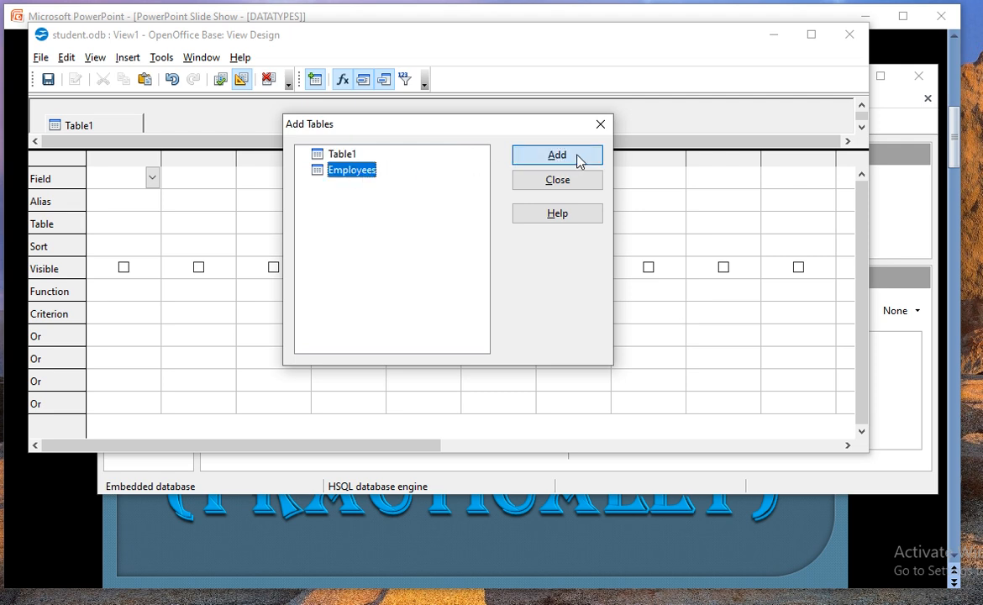
left_click(559, 181)
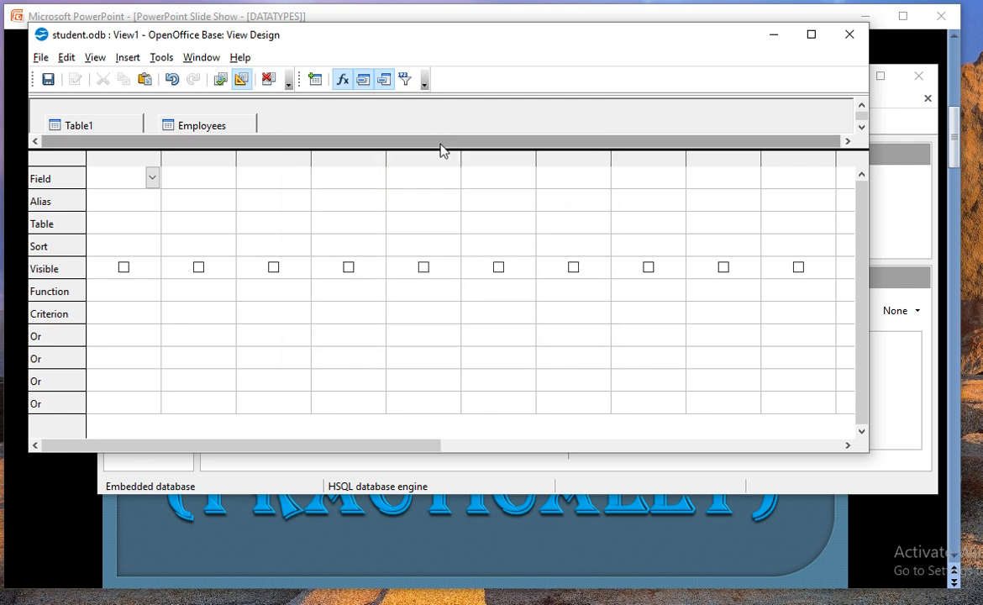
left_click_drag(435, 149, 441, 235)
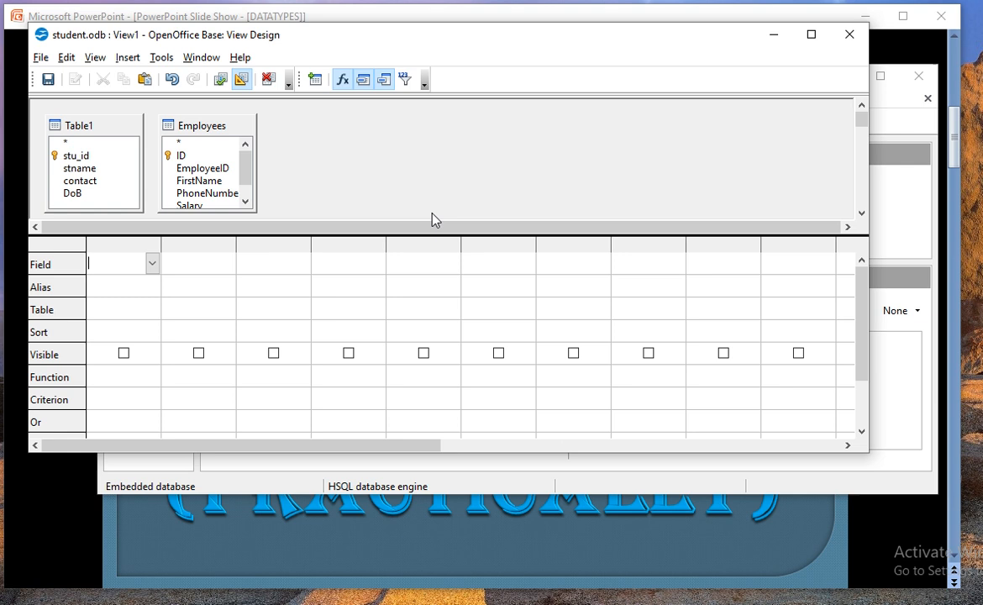
left_click(93, 157)
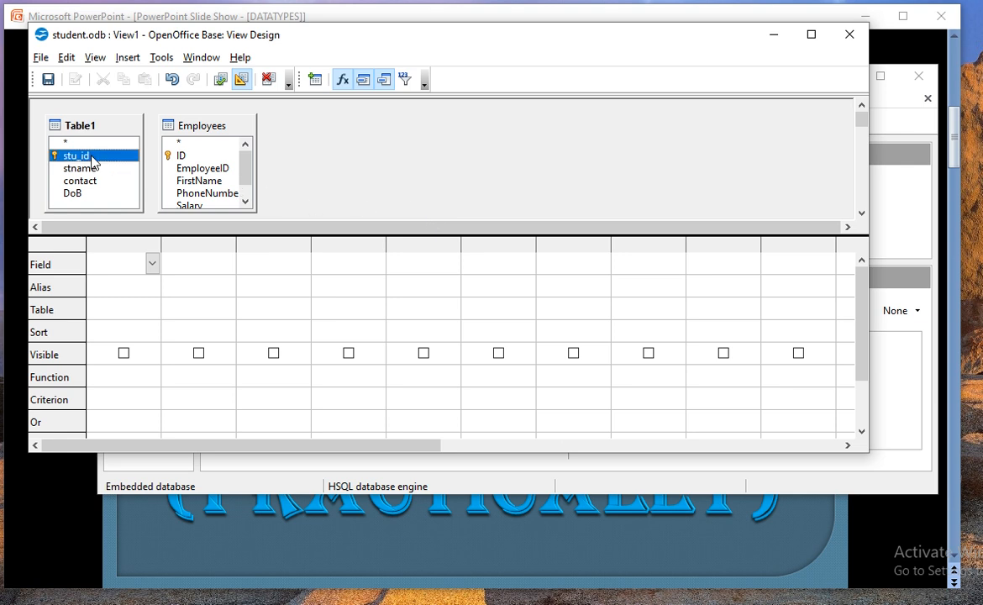
left_click_drag(92, 161, 184, 159)
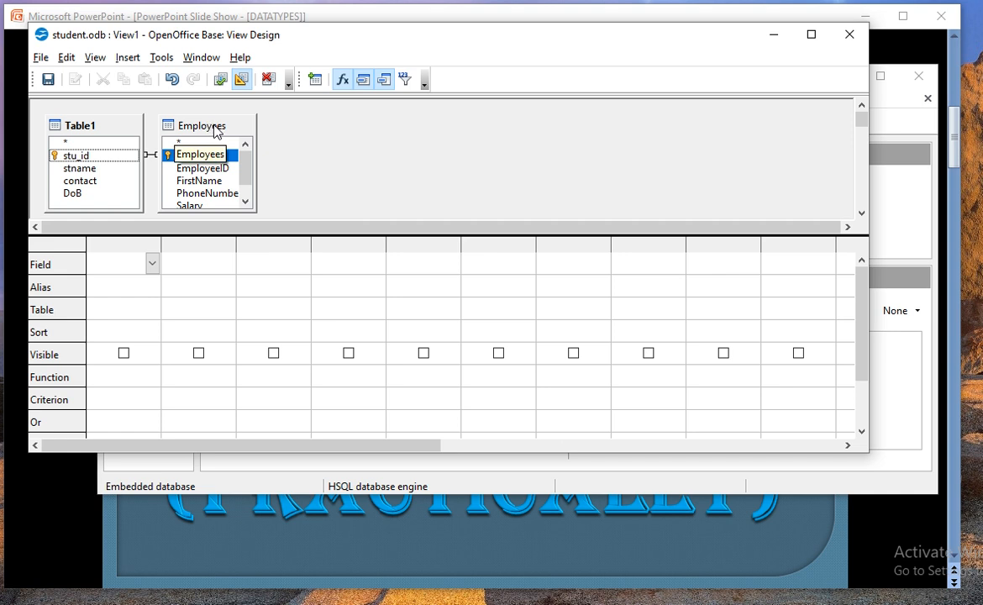
Step: Fill view columns 1–4 with Table1.stu_id, Employees.FirstName, Table1.contact and Employees.PhoneNumber
left_click_drag(221, 126, 235, 126)
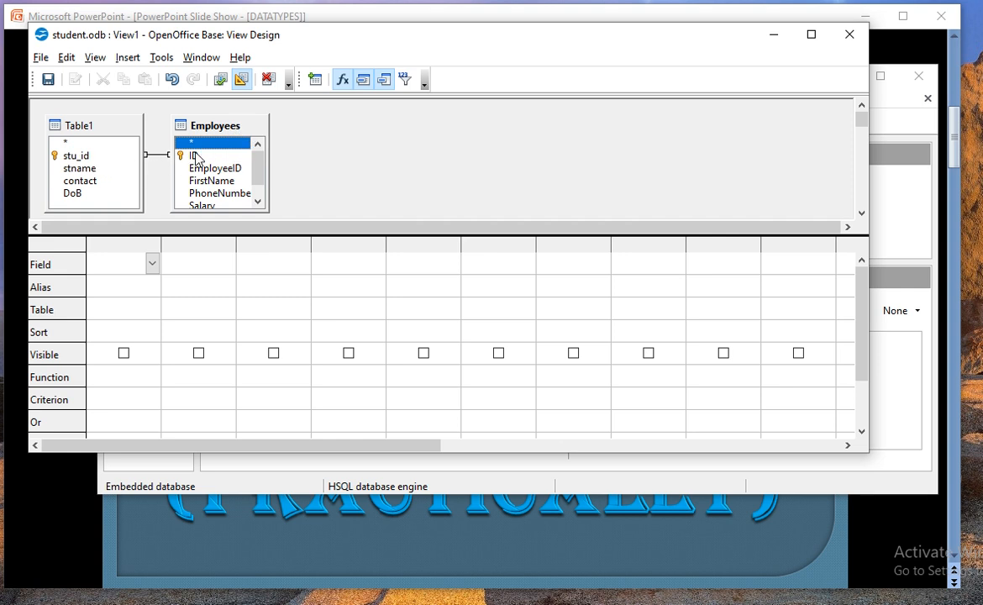
left_click(153, 265)
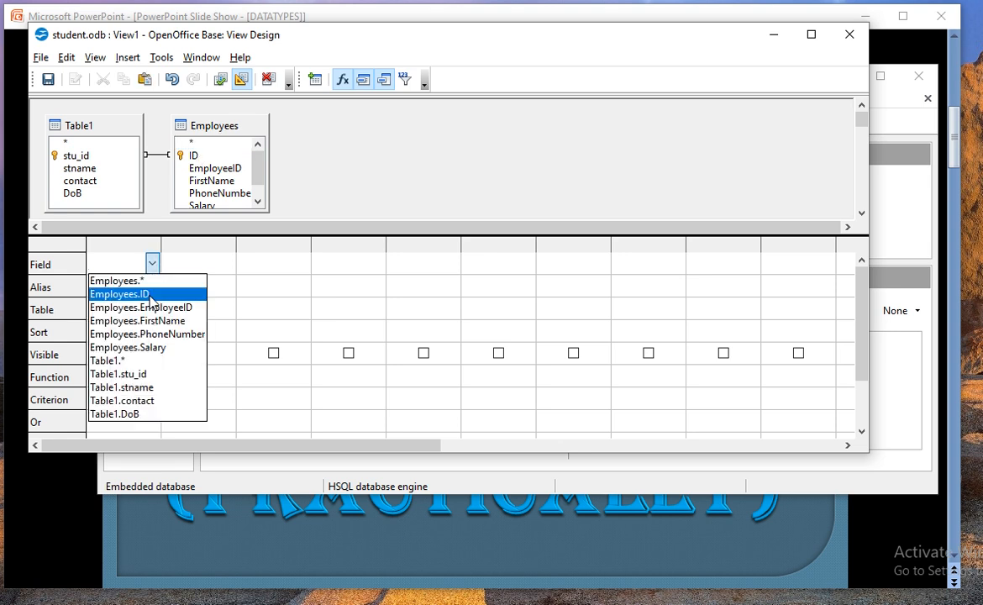
left_click(158, 374)
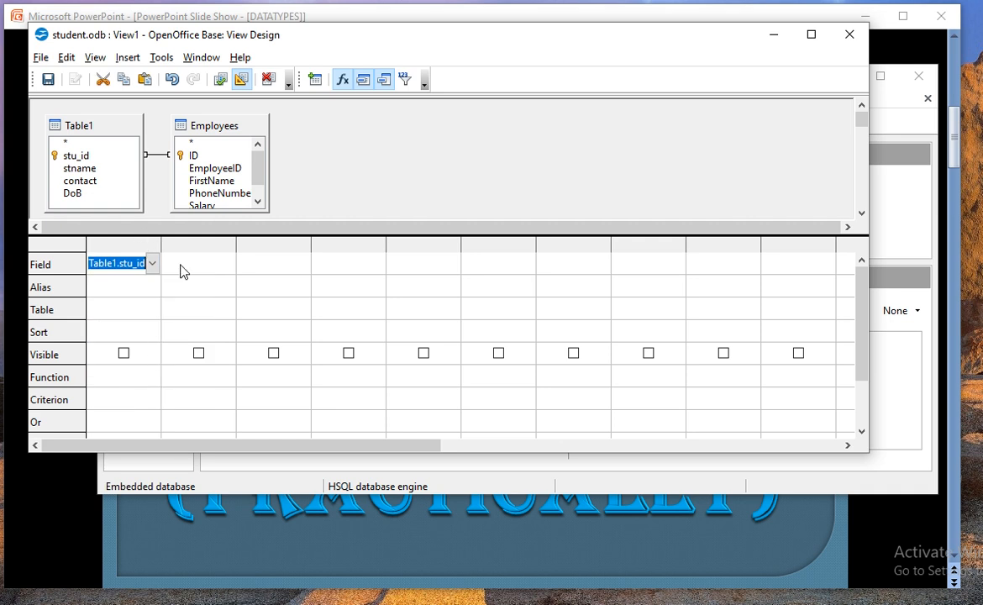
left_click(210, 271)
left_click(227, 264)
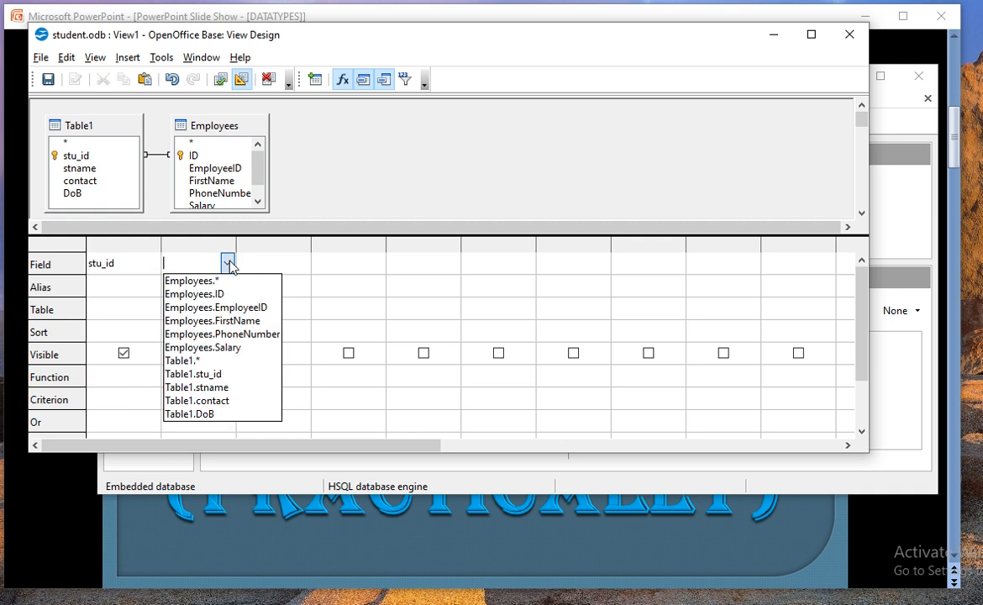
left_click(220, 320)
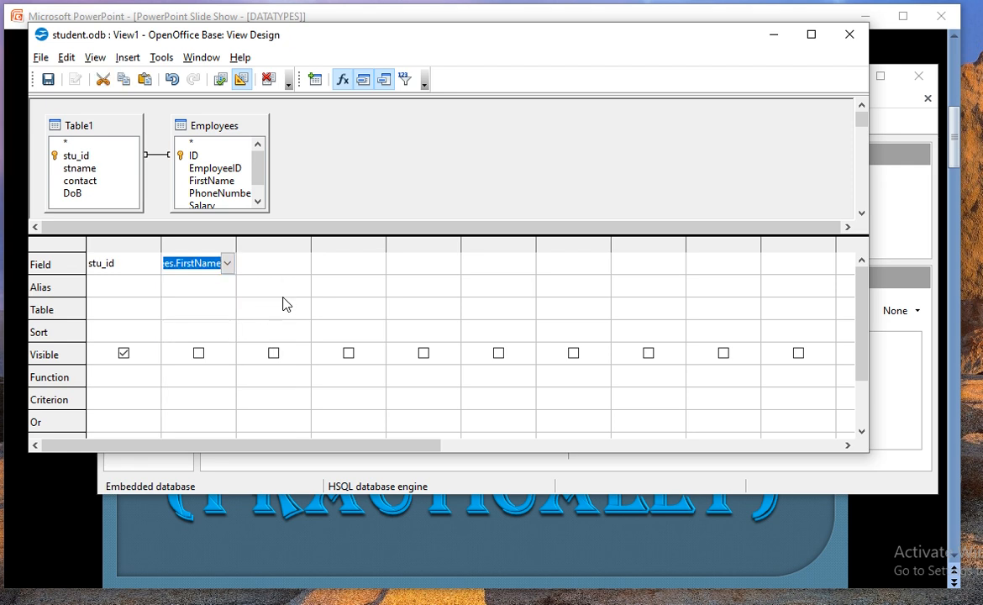
left_click(290, 266)
left_click(302, 262)
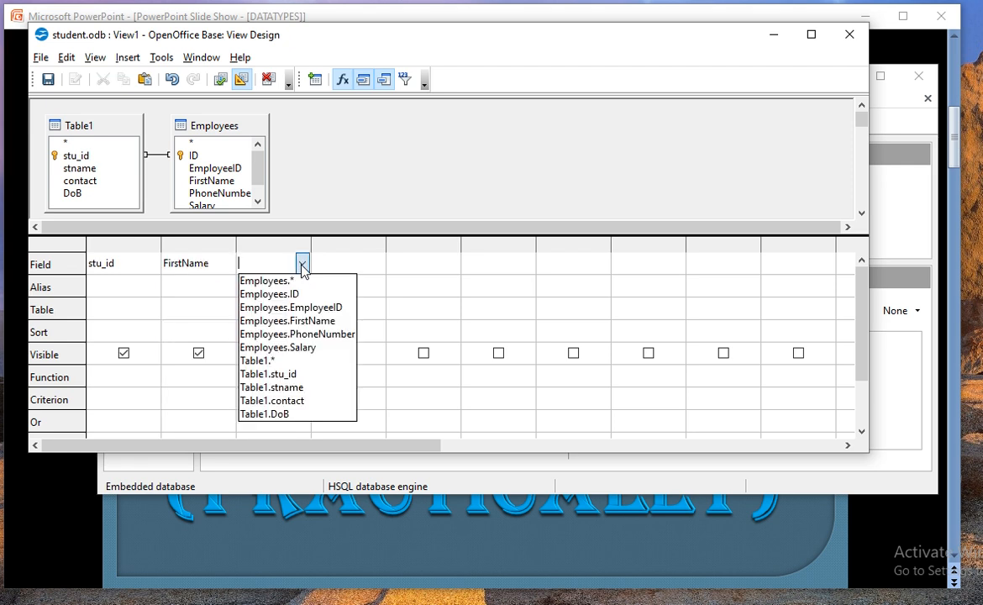
left_click(304, 403)
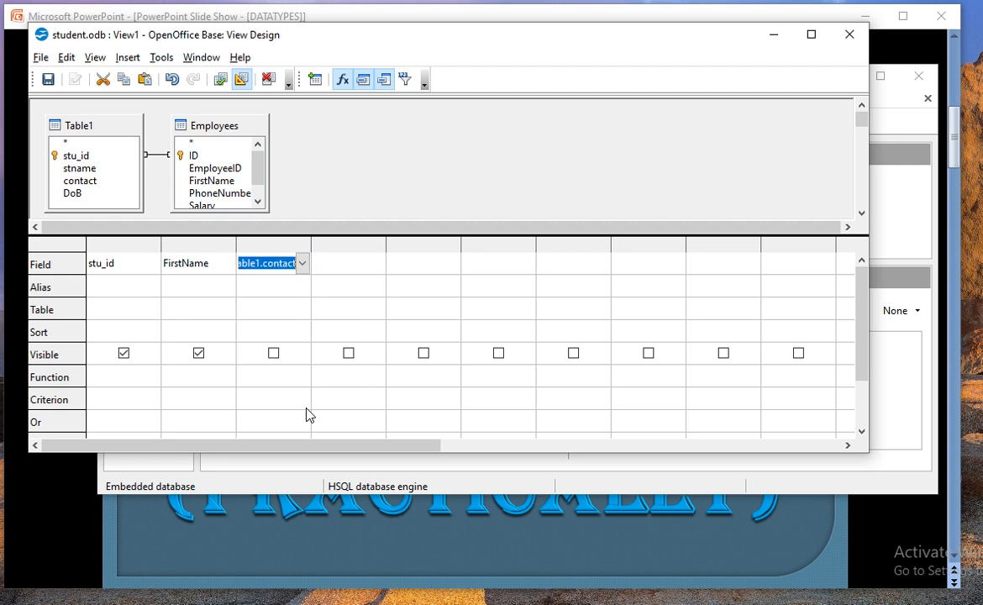
left_click(378, 266)
left_click(378, 266)
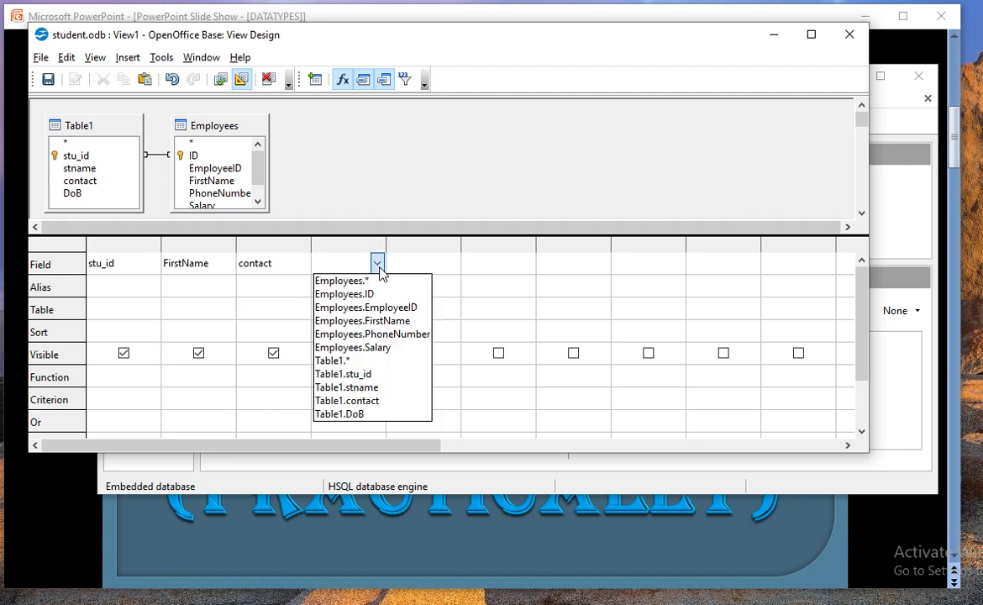
left_click(361, 333)
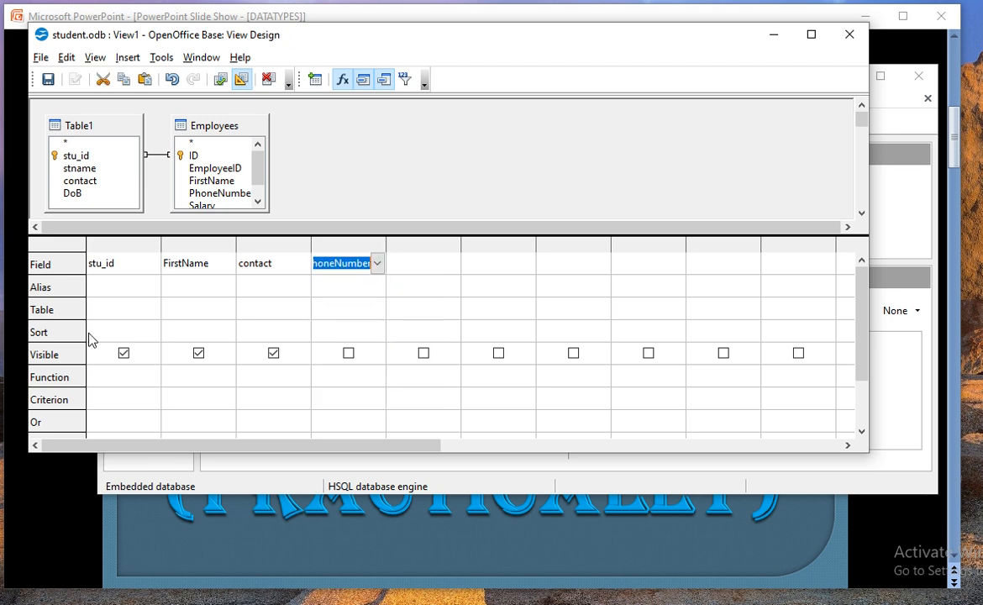
left_click(130, 315)
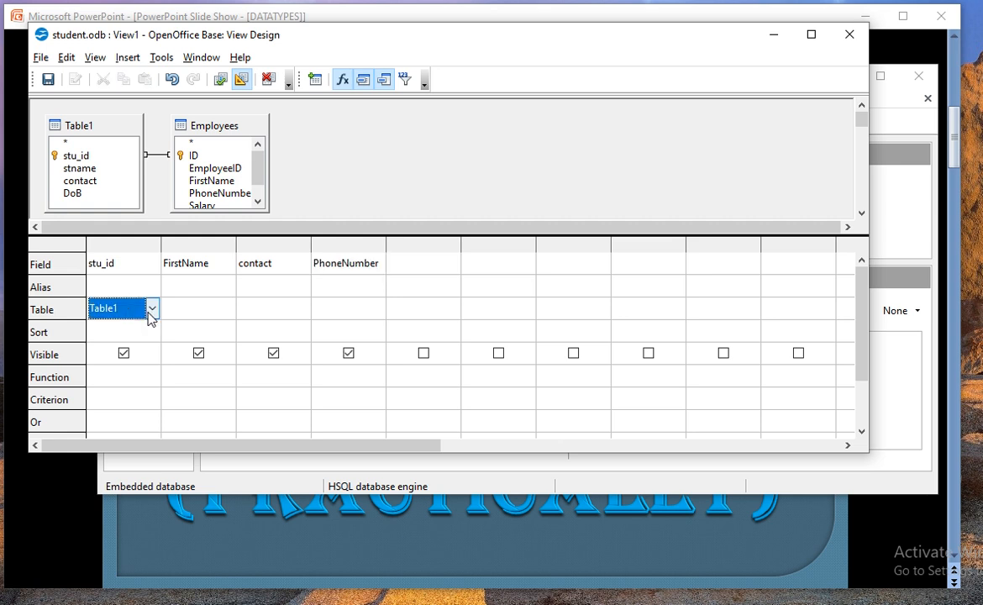
Step: Check each column's source table, start an alias on column one, then close the view design
left_click(185, 313)
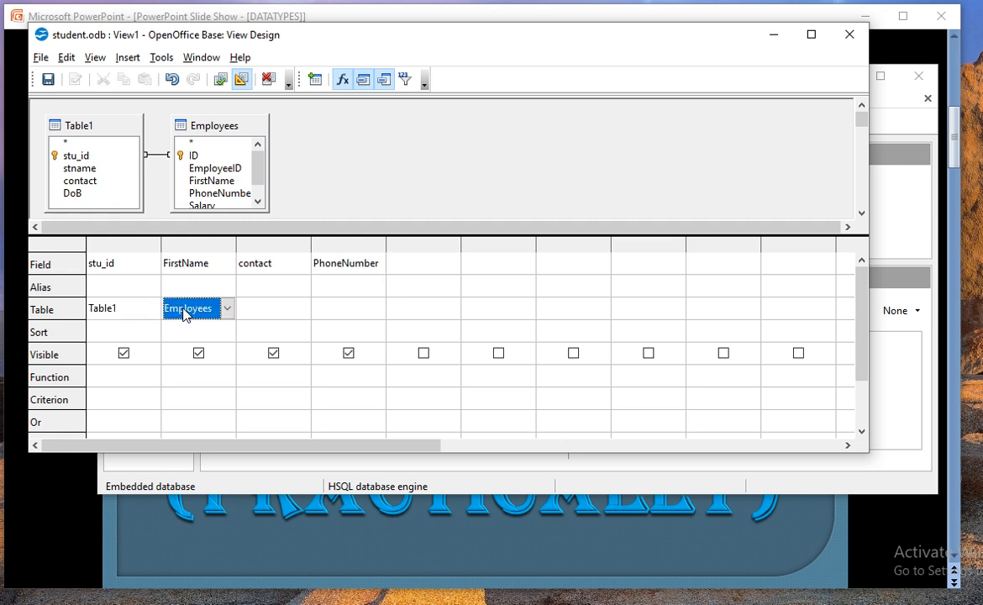
left_click(274, 322)
left_click(347, 317)
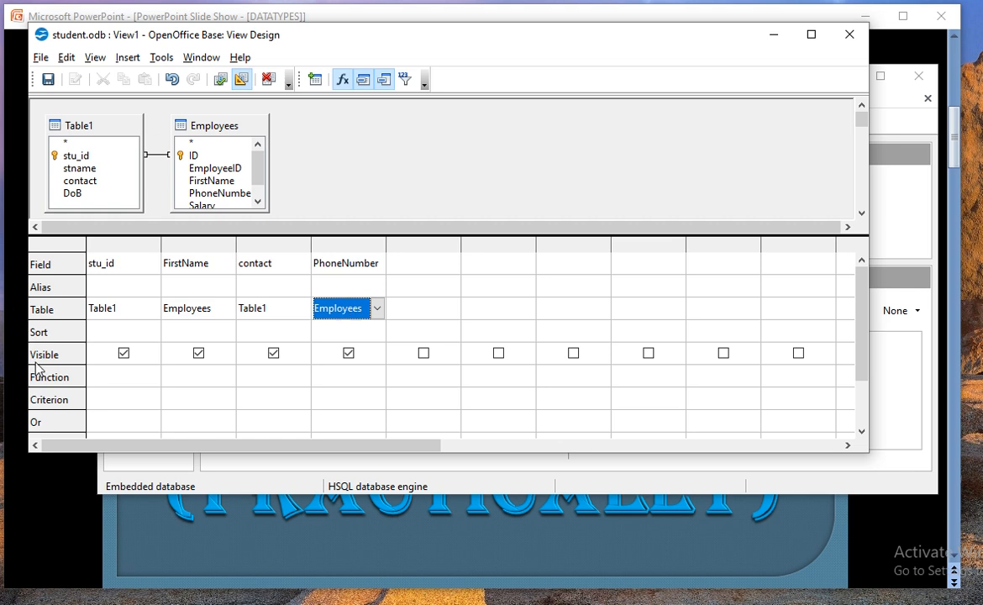
left_click(127, 292)
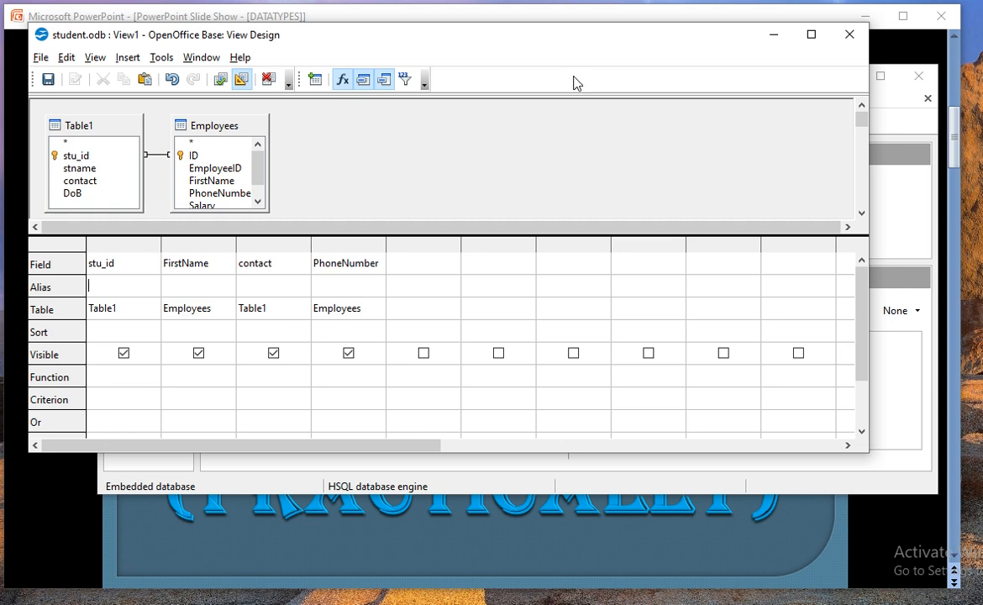
left_click(846, 46)
Step: Save the view as 'stuemp', then select it and Employees in the tables list
left_click(384, 270)
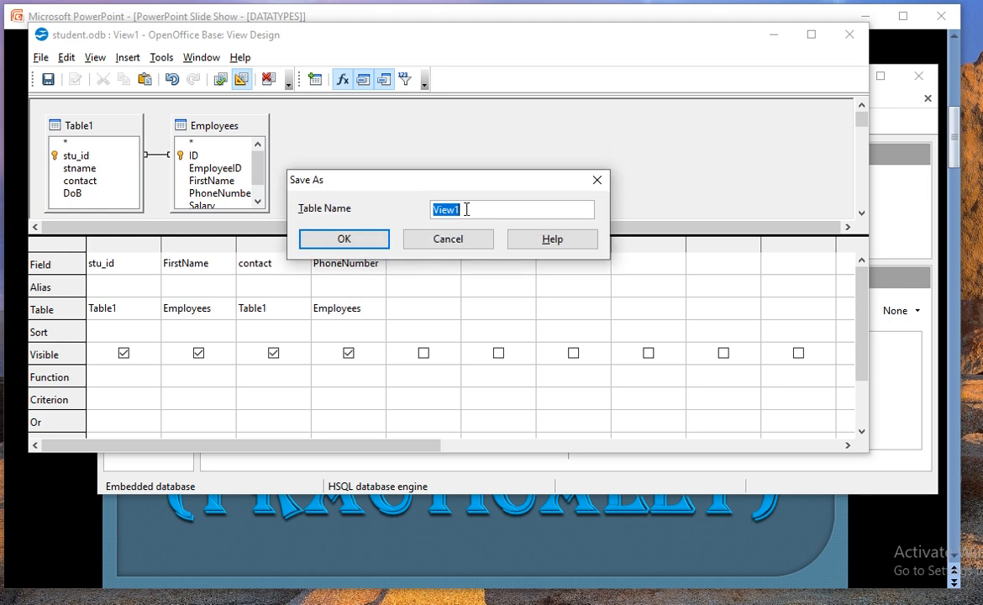
type("ss")
key("BackSpace")
type("tuemp")
left_click(343, 239)
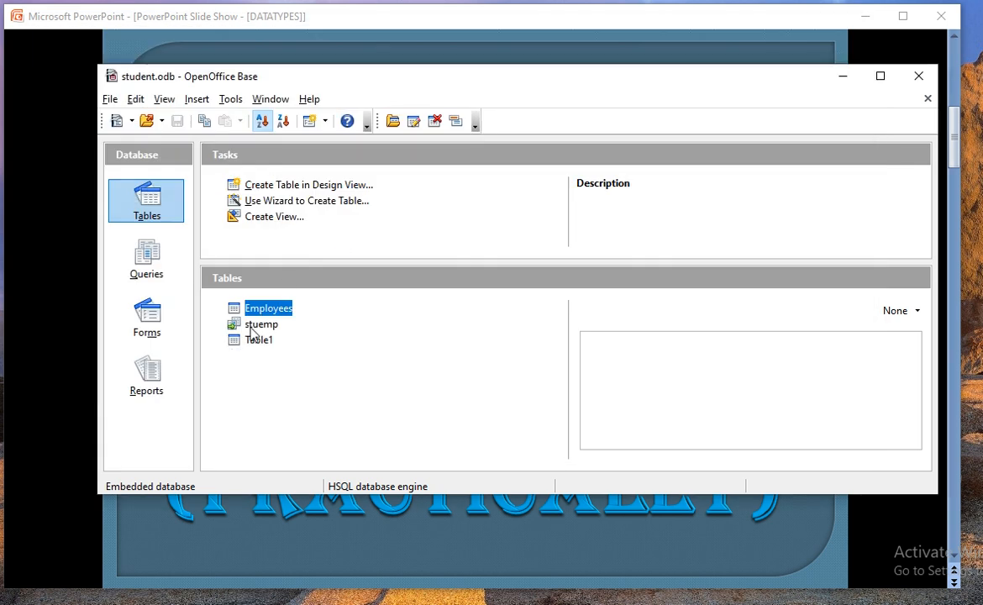
left_click(240, 326)
left_click(263, 310)
right_click(263, 310)
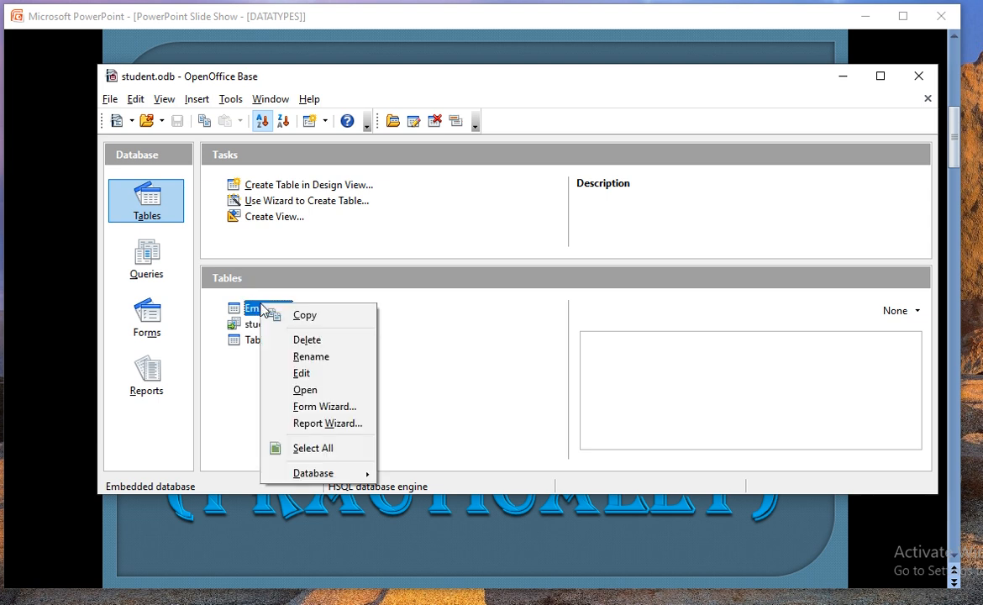
left_click(283, 391)
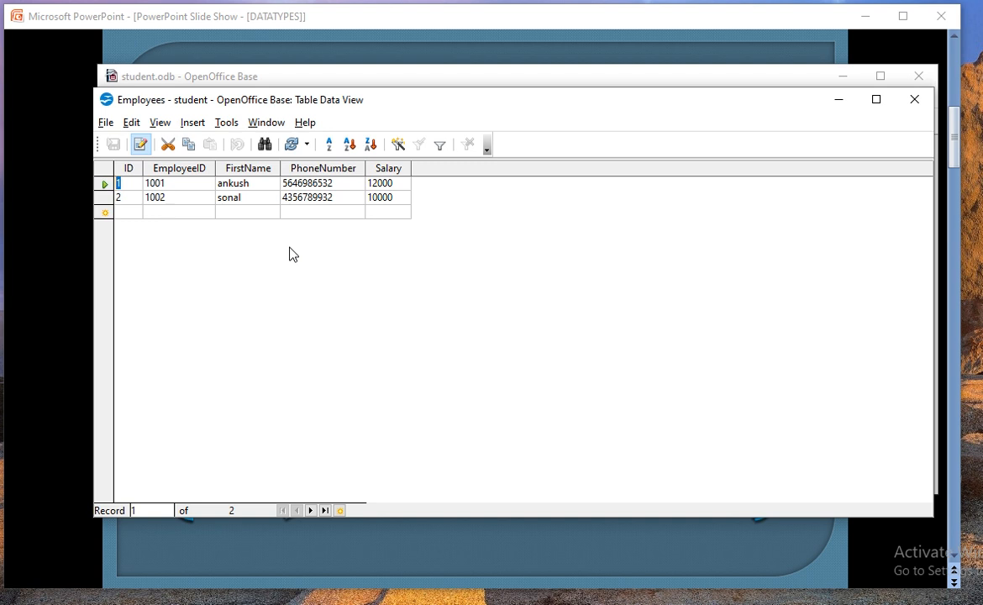
left_click(104, 198)
right_click(106, 201)
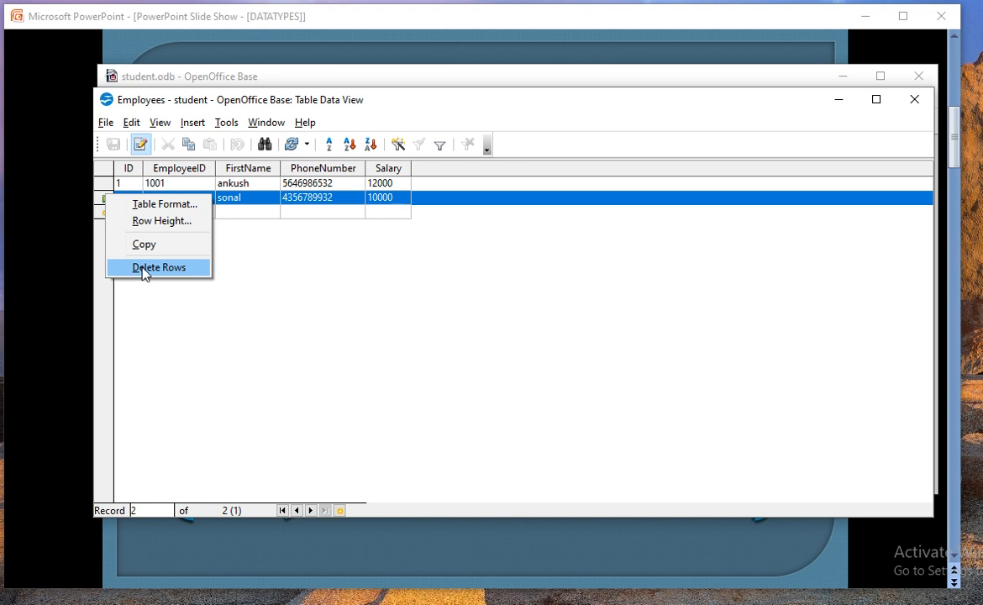
left_click(223, 164)
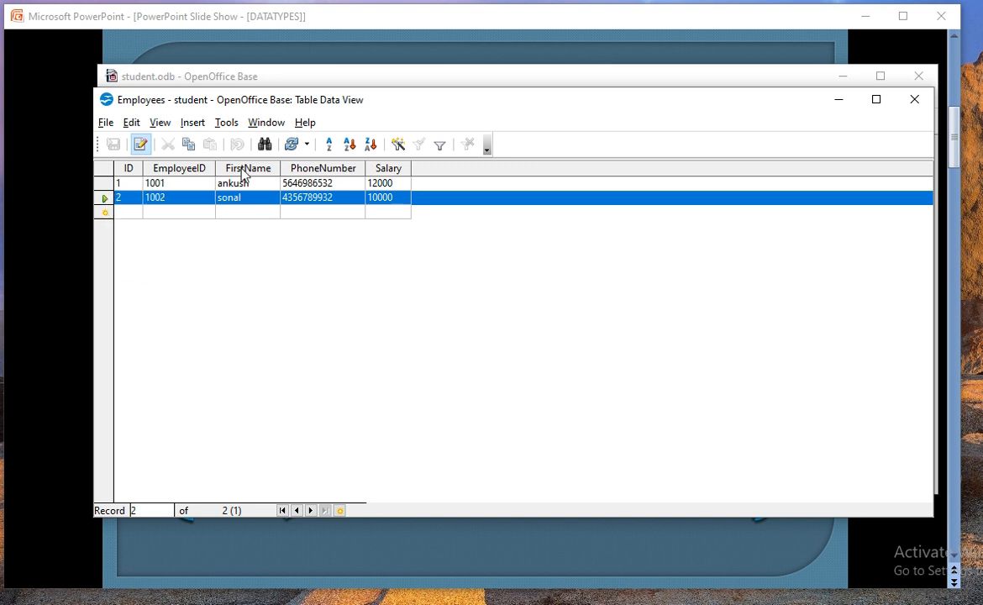
left_click(241, 170)
right_click(242, 173)
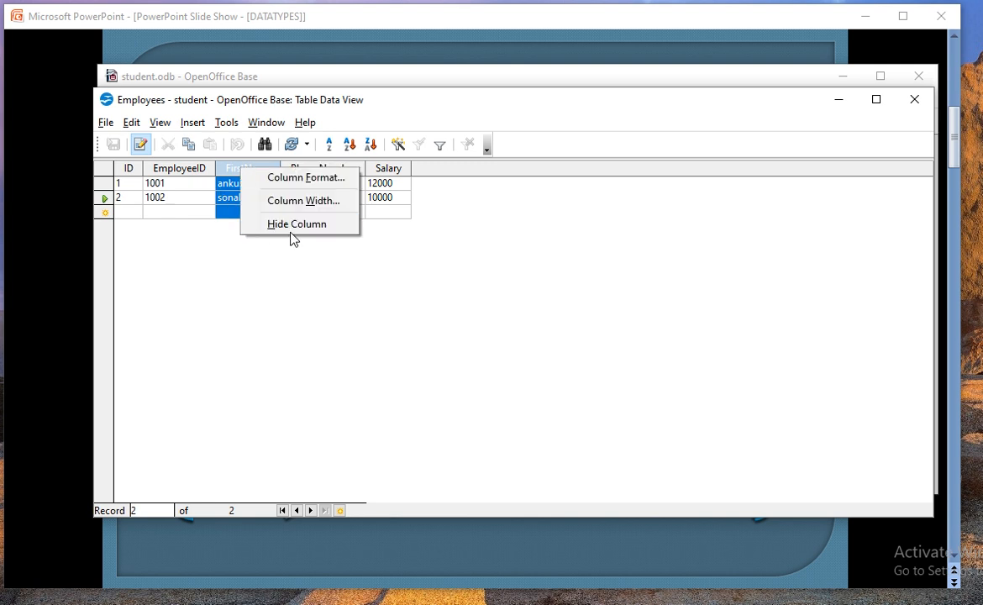
left_click(104, 191)
left_click(103, 184)
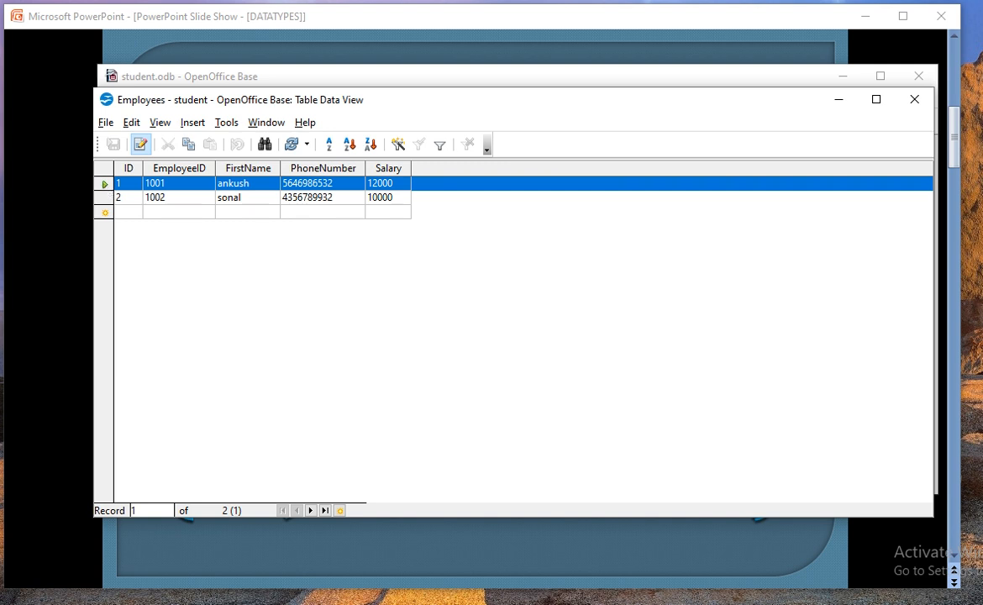
left_click(914, 99)
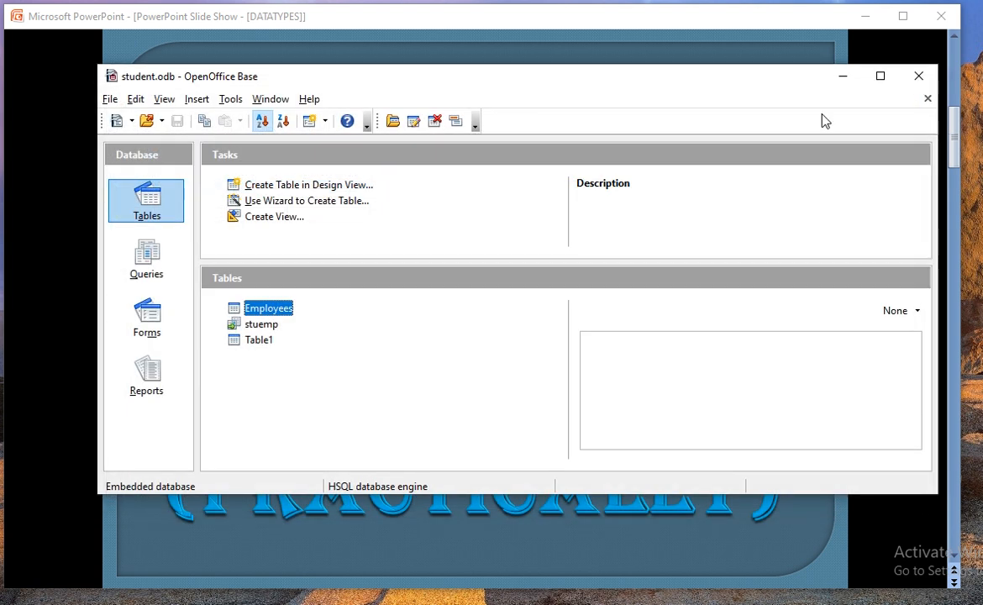
left_click(250, 343)
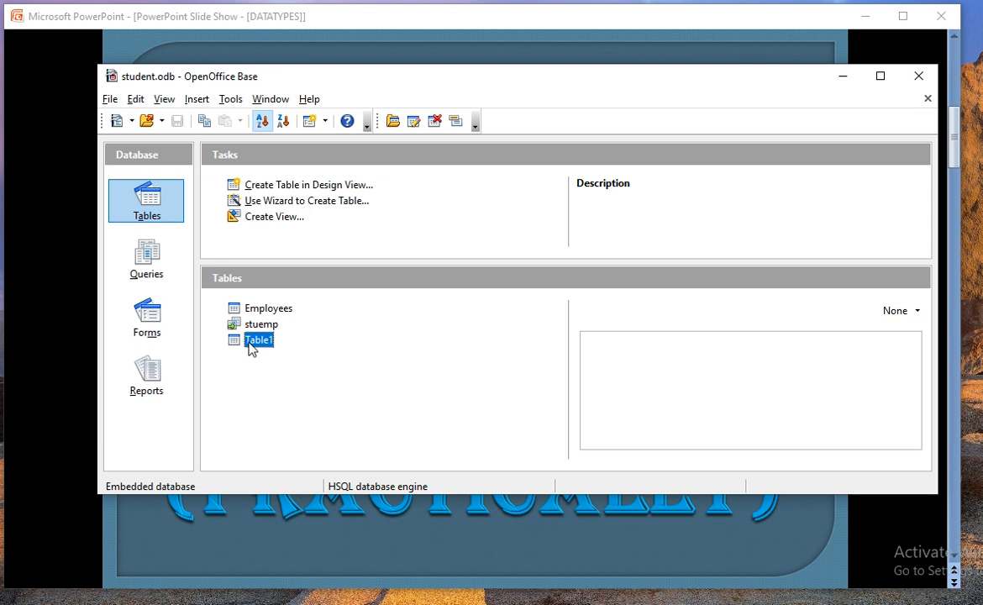
right_click(251, 348)
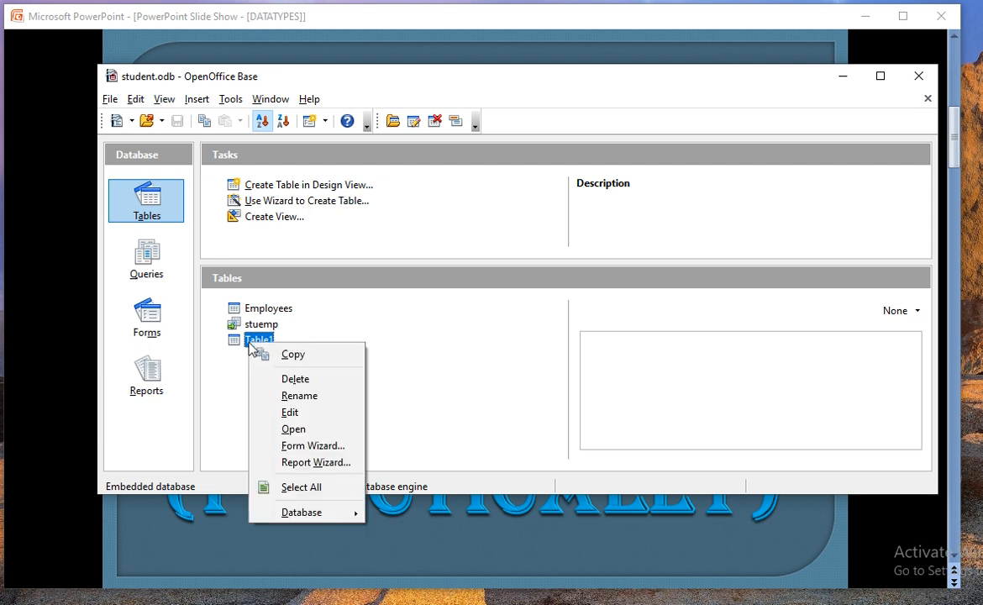
left_click(301, 418)
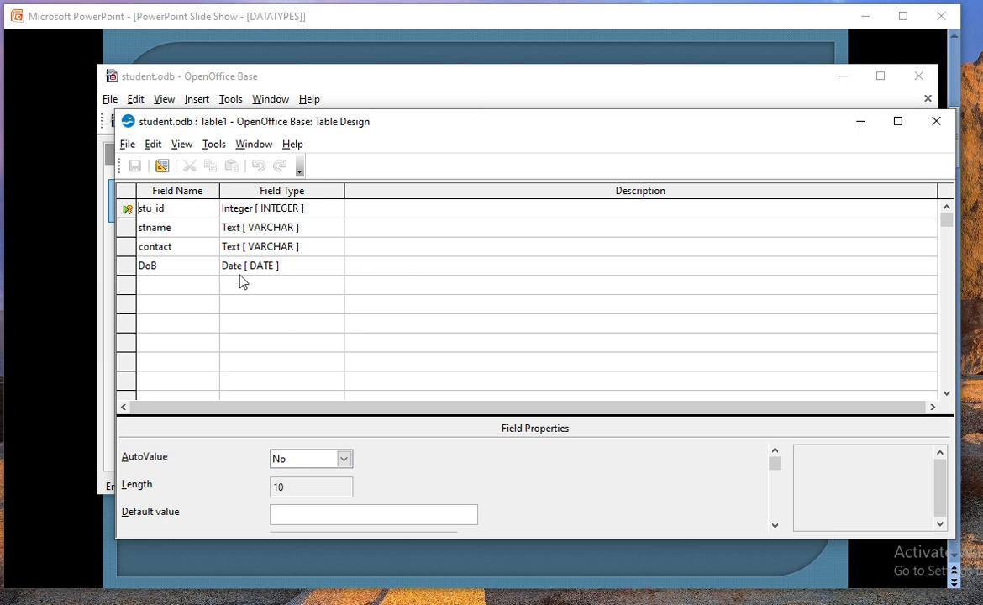
left_click(181, 284)
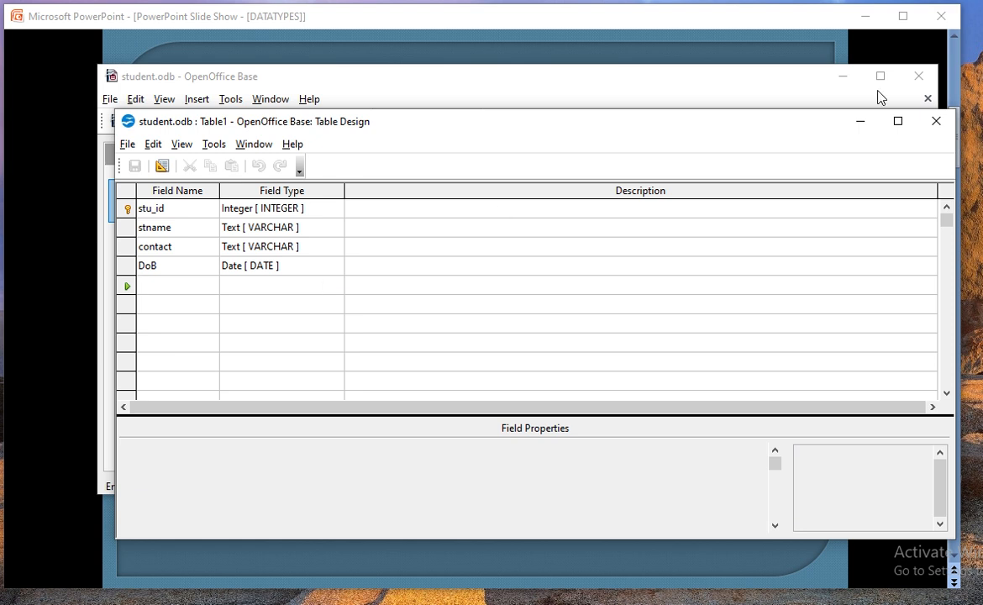
left_click(936, 122)
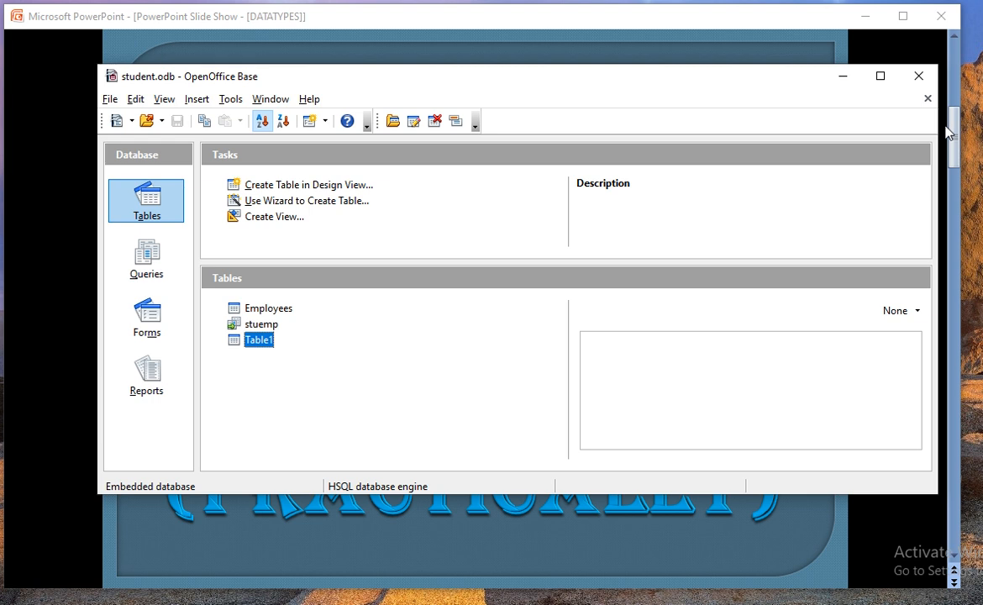
right_click(265, 345)
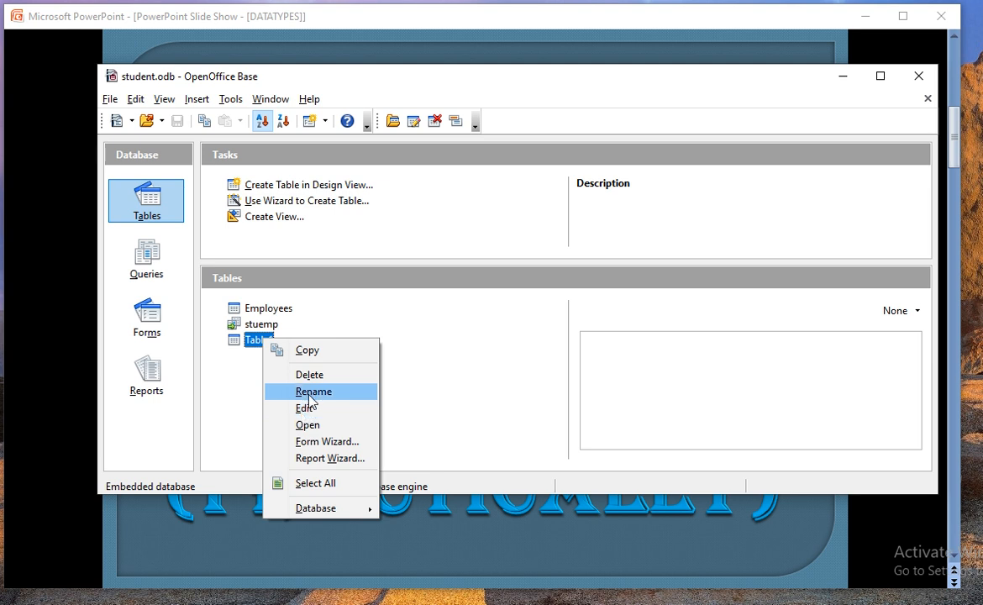
left_click(310, 391)
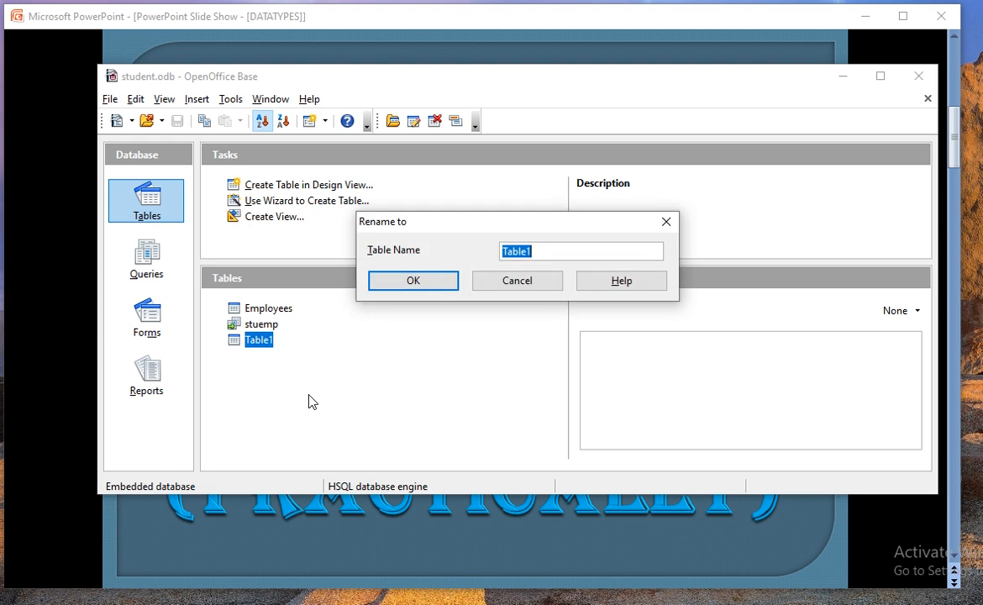
type("s")
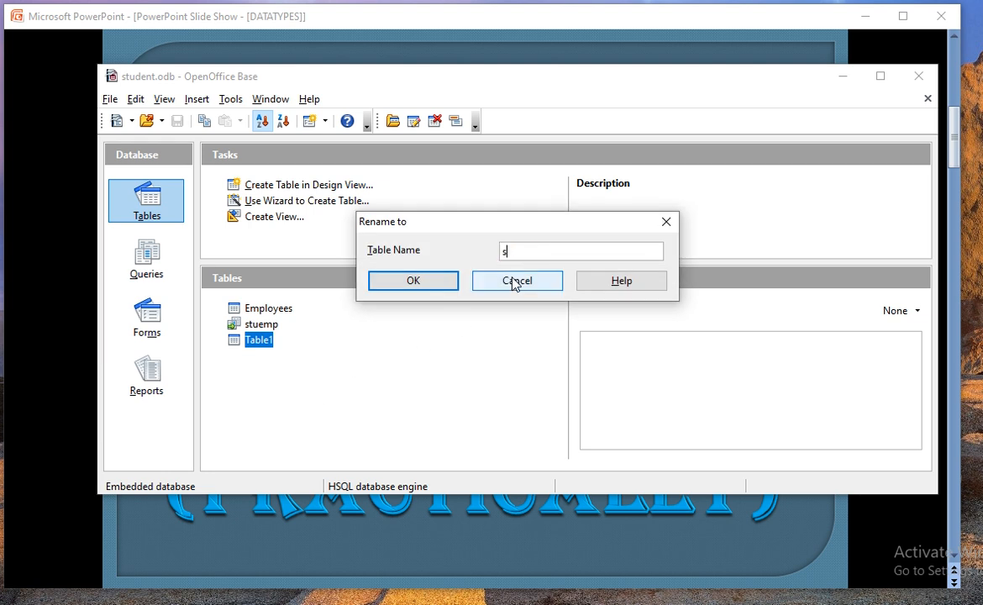
type("tude")
key("BackSpace")
left_click(432, 281)
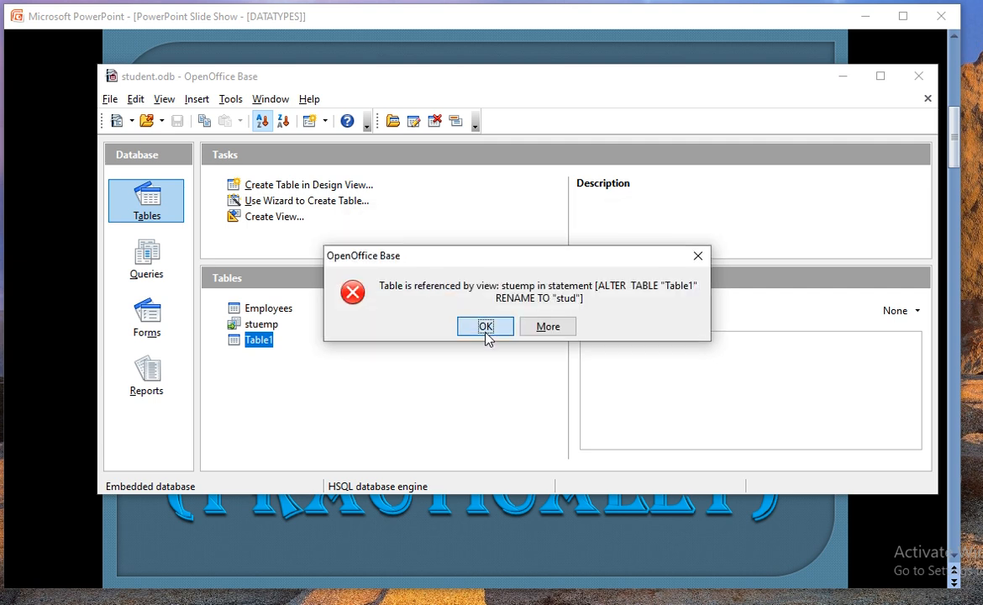
left_click(487, 328)
left_click(407, 288)
left_click(694, 256)
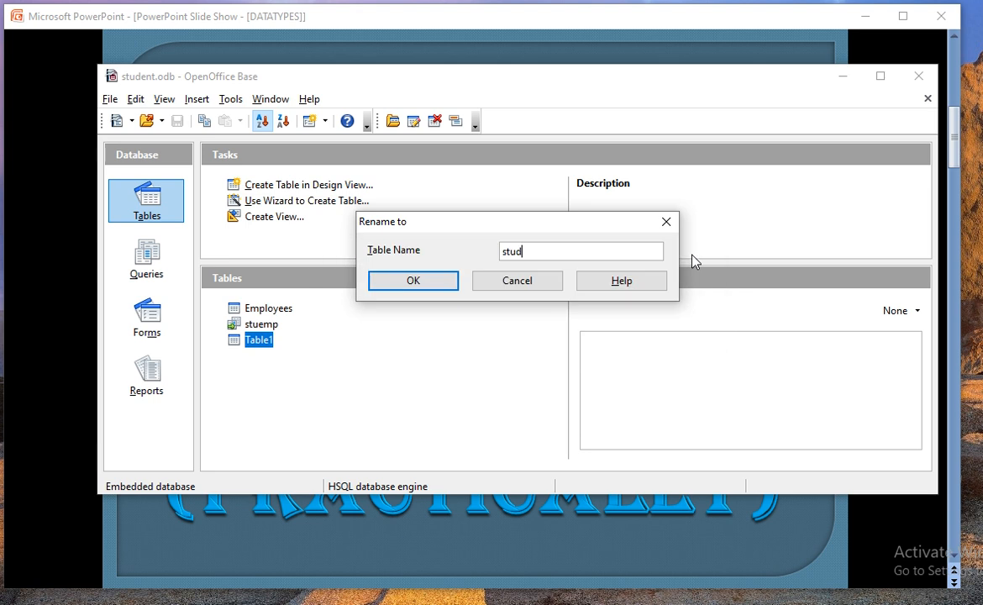
left_click(544, 282)
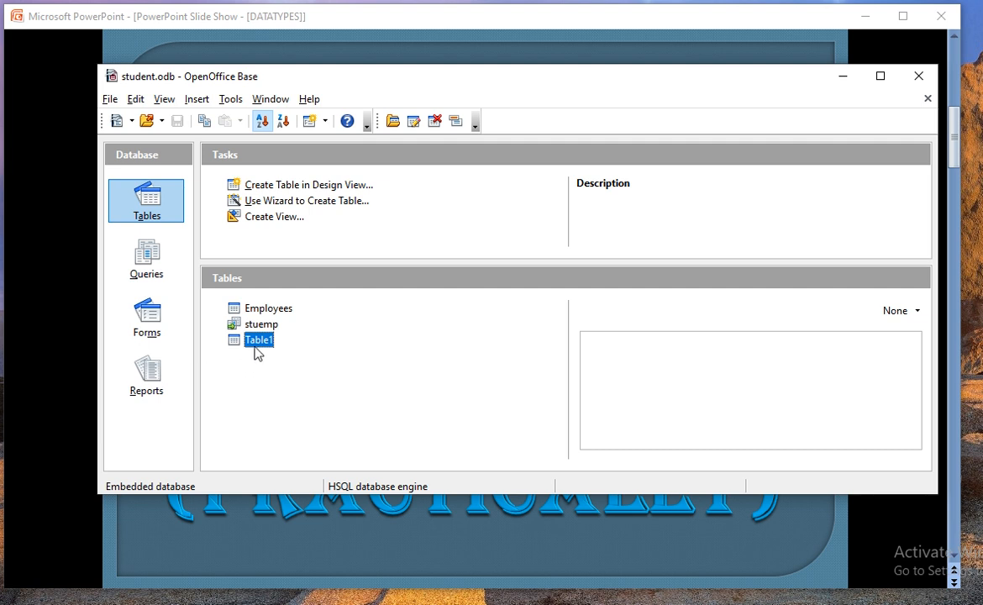